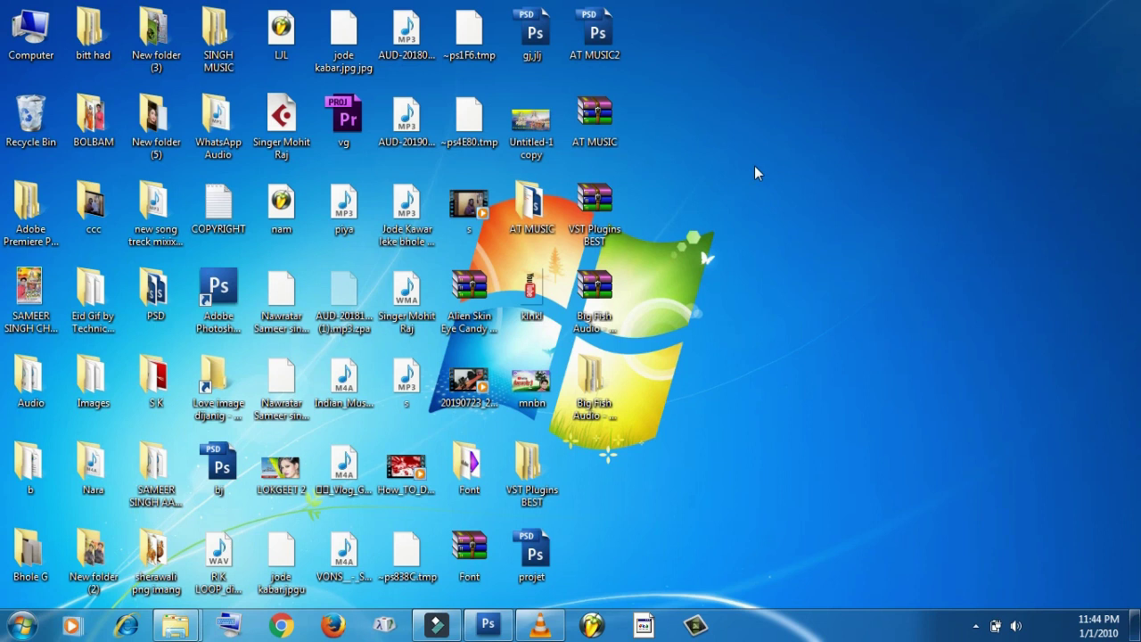
Raise Layer 19's red banner strip to just beneath the title, then minimise the design window
{"action": "left_click", "coordinate": [488, 627]}
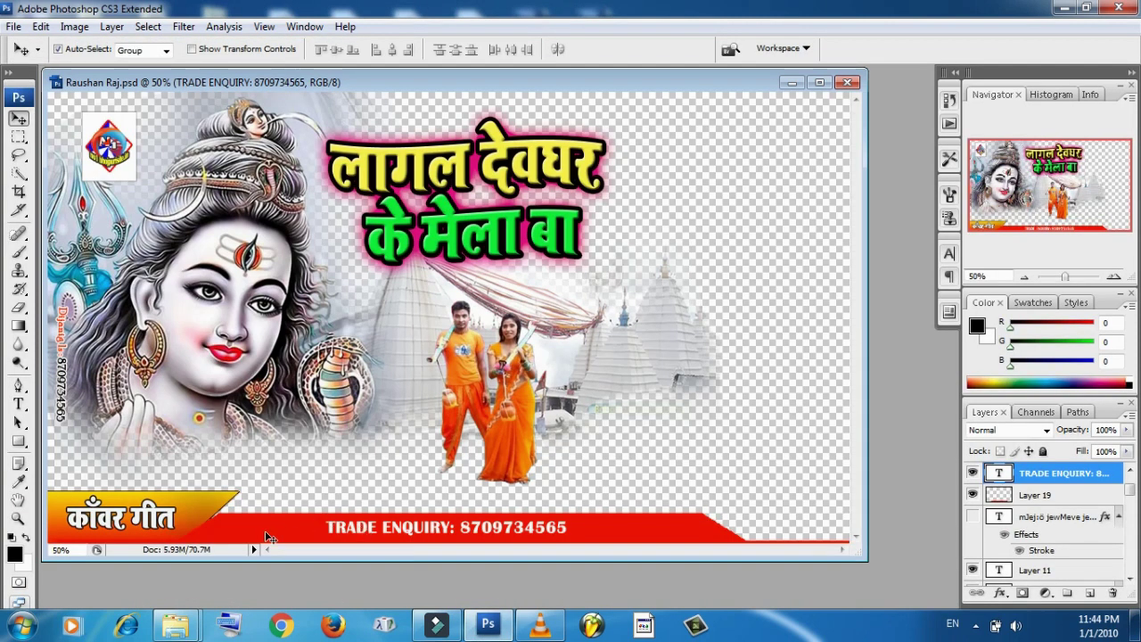
{"action": "left_click_drag", "start_coordinate": [269, 538], "coordinate": [294, 396]}
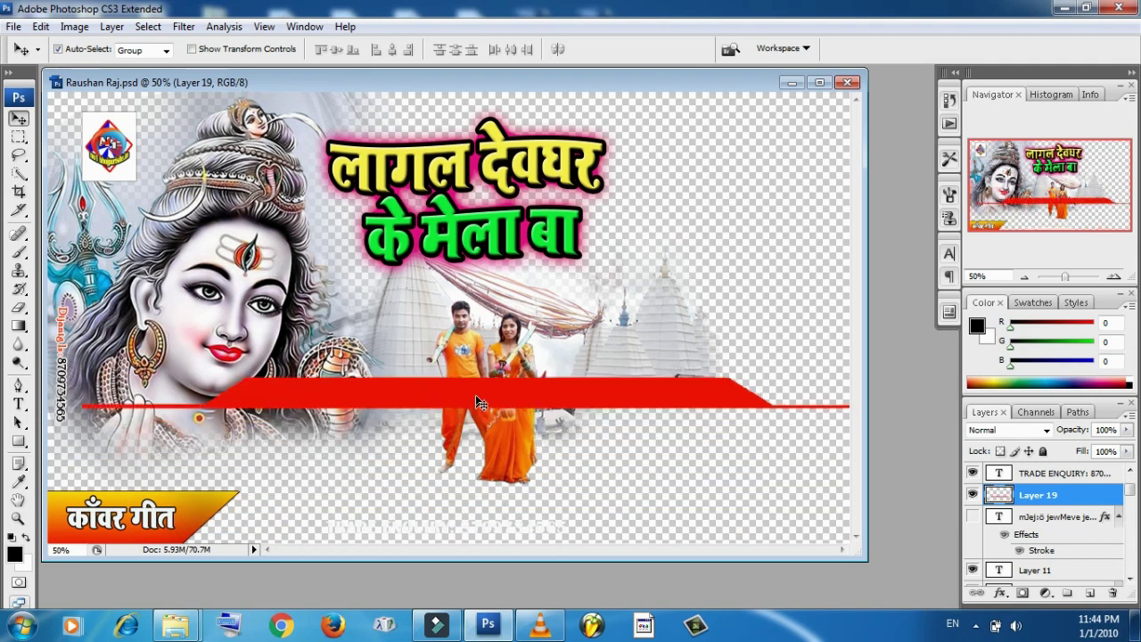
{"action": "mouse_move", "coordinate": [474, 390]}
{"action": "left_mouse_down"}
{"action": "mouse_move", "coordinate": [491, 305]}
{"action": "mouse_move", "coordinate": [455, 303]}
{"action": "left_mouse_up"}
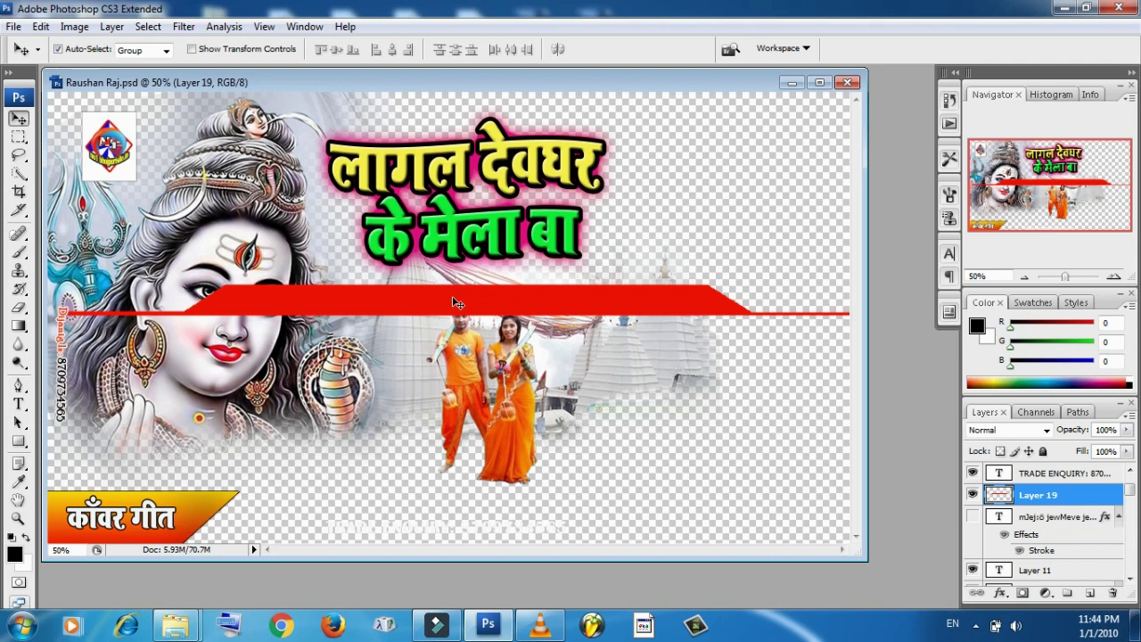
{"action": "left_click", "coordinate": [793, 83]}
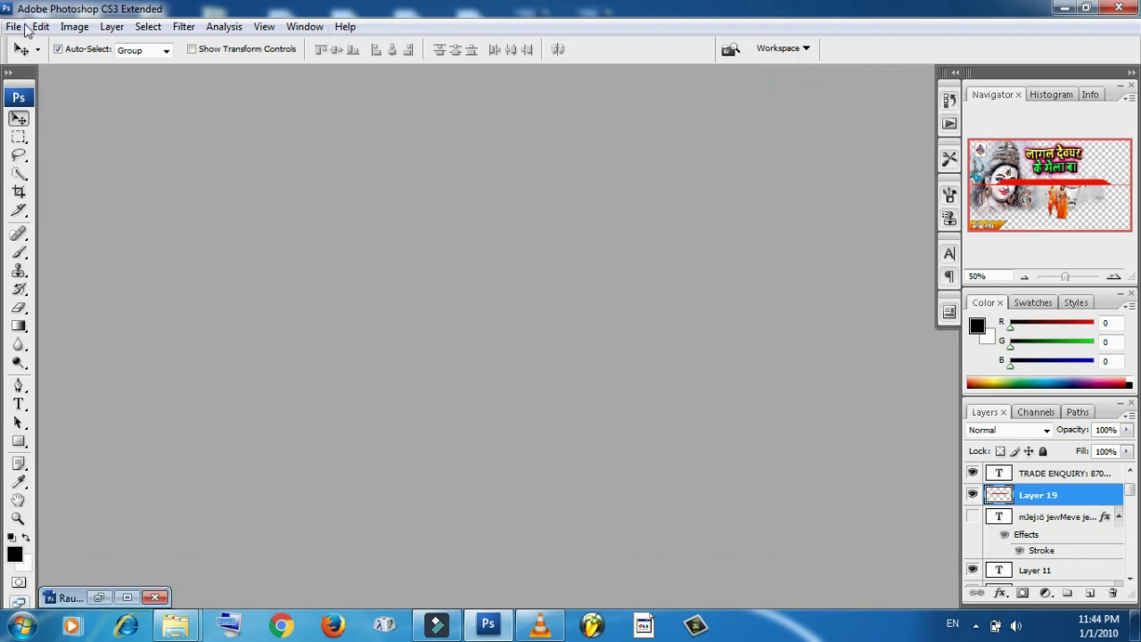
{"action": "left_click", "coordinate": [15, 26]}
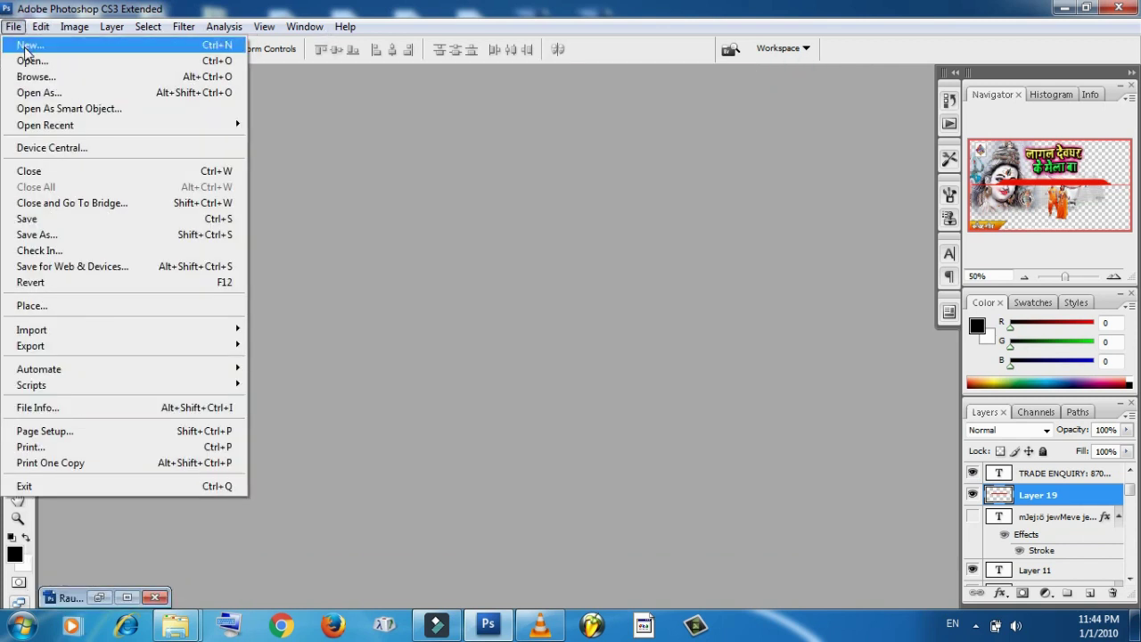
{"action": "left_click", "coordinate": [25, 49]}
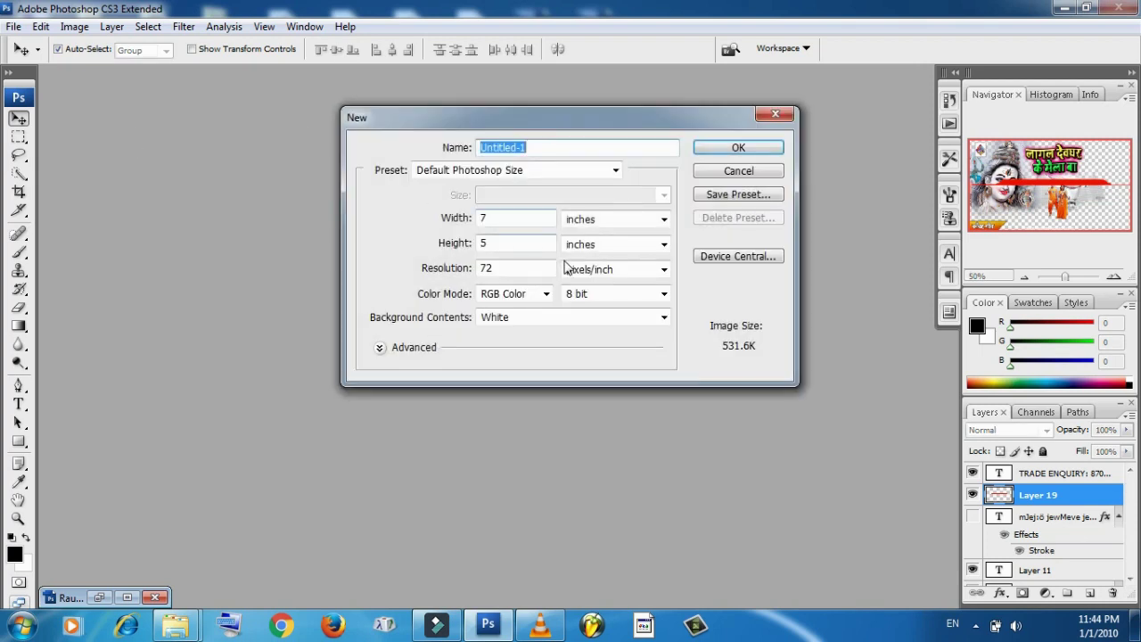
{"action": "left_click", "coordinate": [661, 319]}
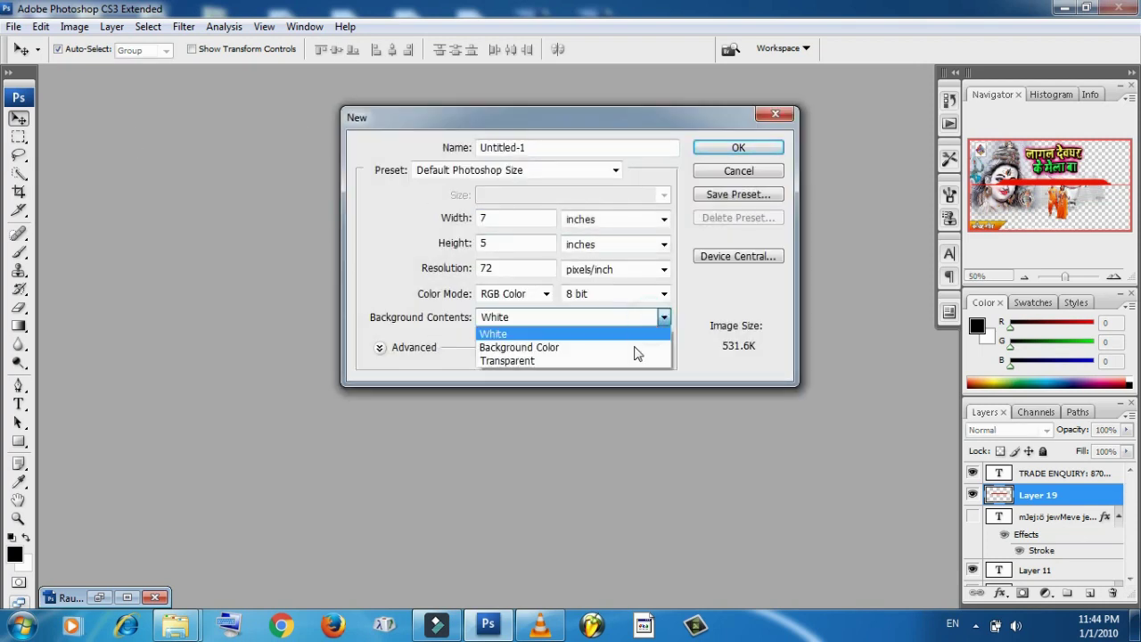
{"action": "left_click", "coordinate": [596, 333]}
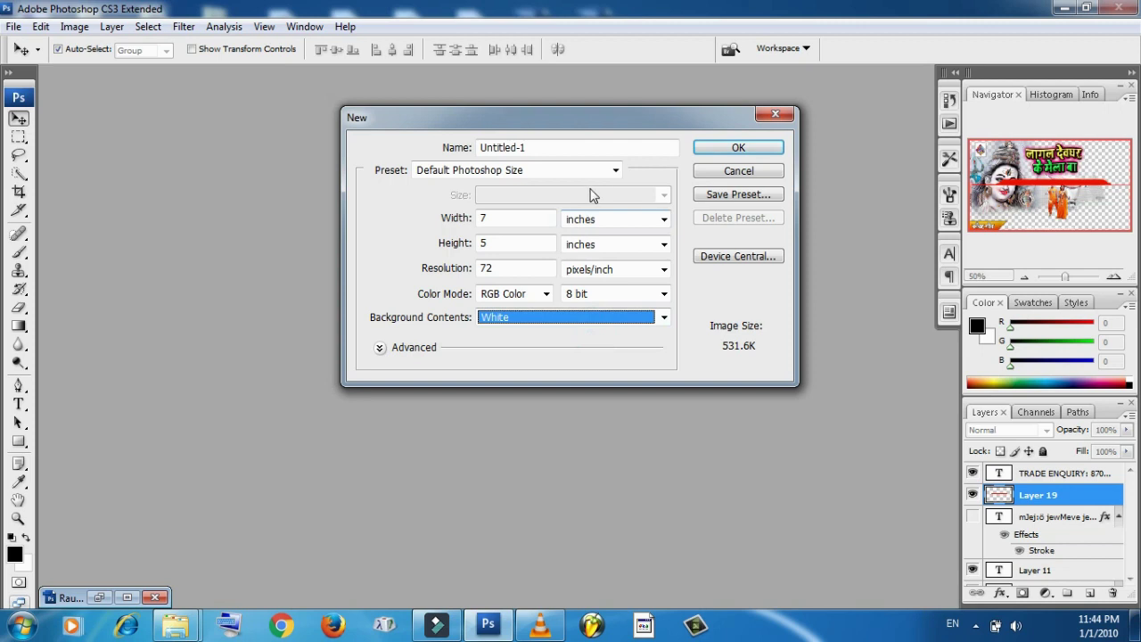
{"action": "left_click", "coordinate": [614, 169]}
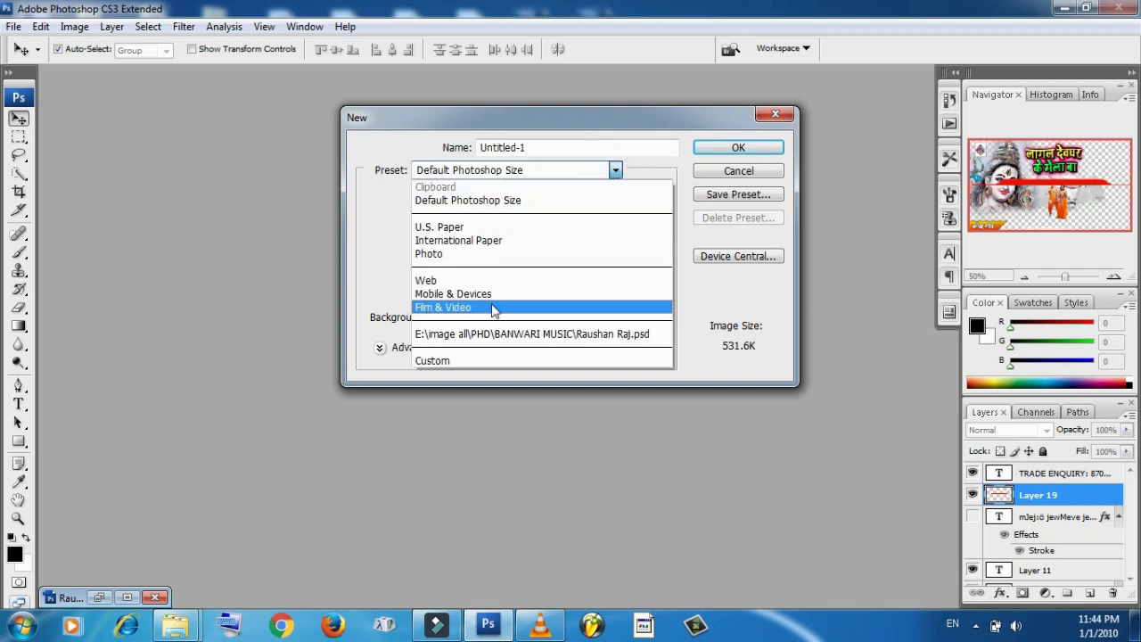
{"action": "left_click", "coordinate": [492, 308]}
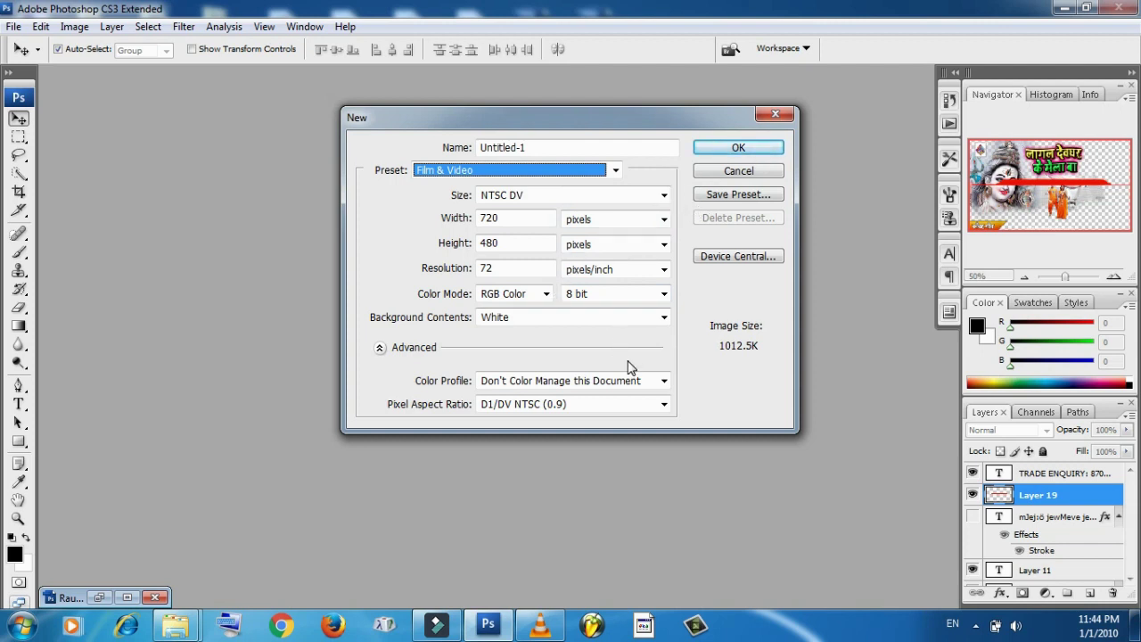
{"action": "left_click", "coordinate": [735, 152]}
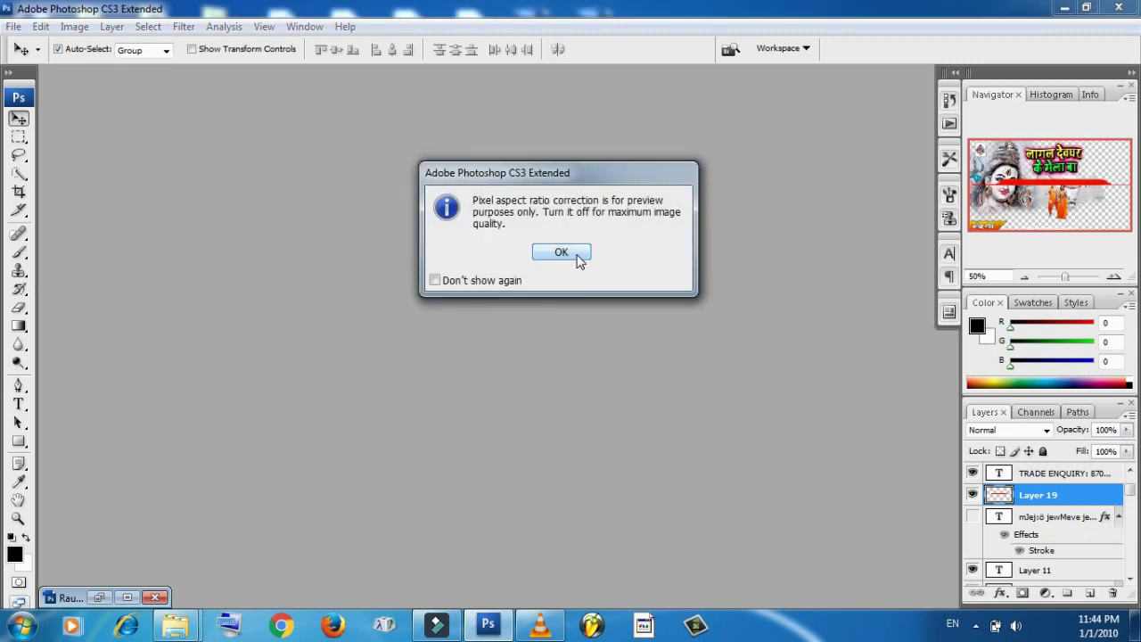
{"action": "left_click", "coordinate": [561, 253]}
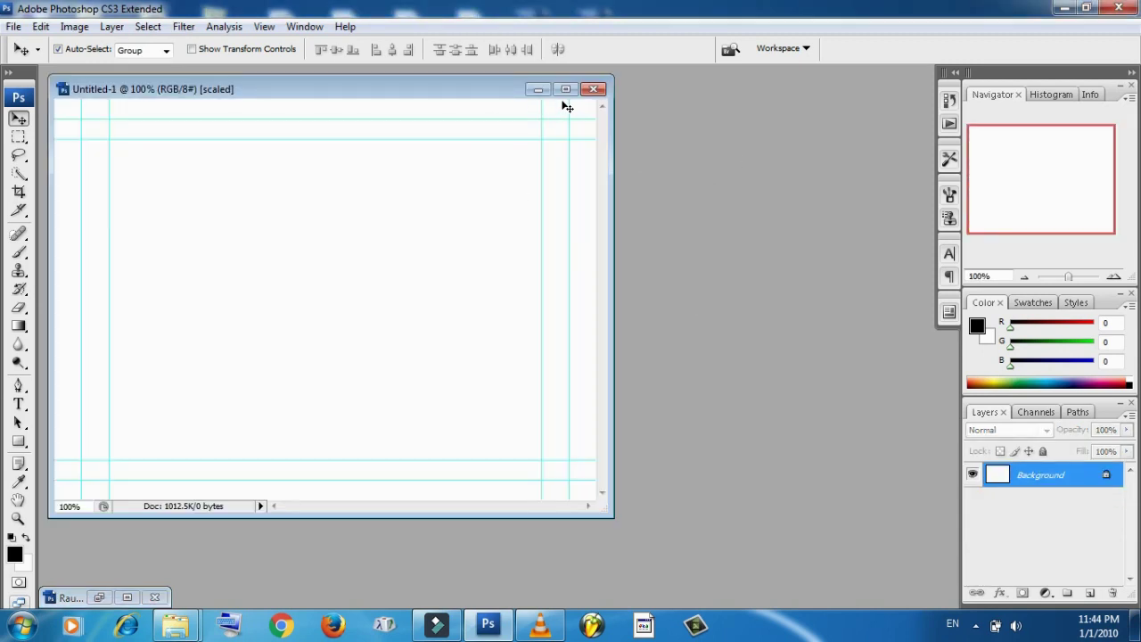
{"action": "left_click", "coordinate": [594, 89]}
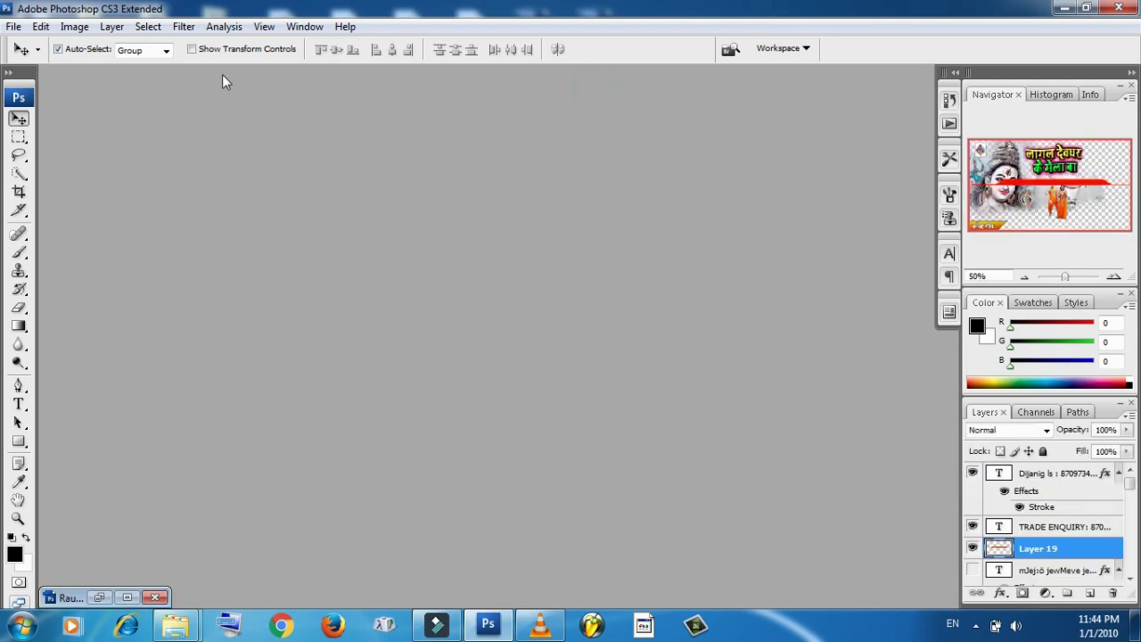
Create a new white Film & Video document at DVCPRO HD 1080p/29.97 size
{"action": "left_click", "coordinate": [14, 26]}
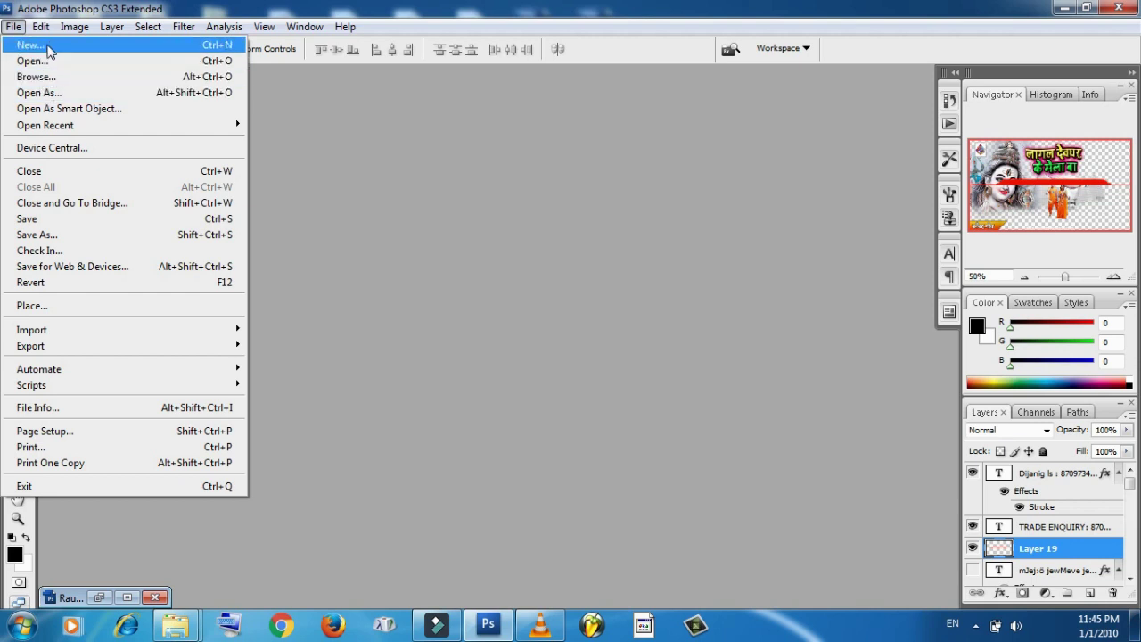
{"action": "left_click", "coordinate": [29, 45]}
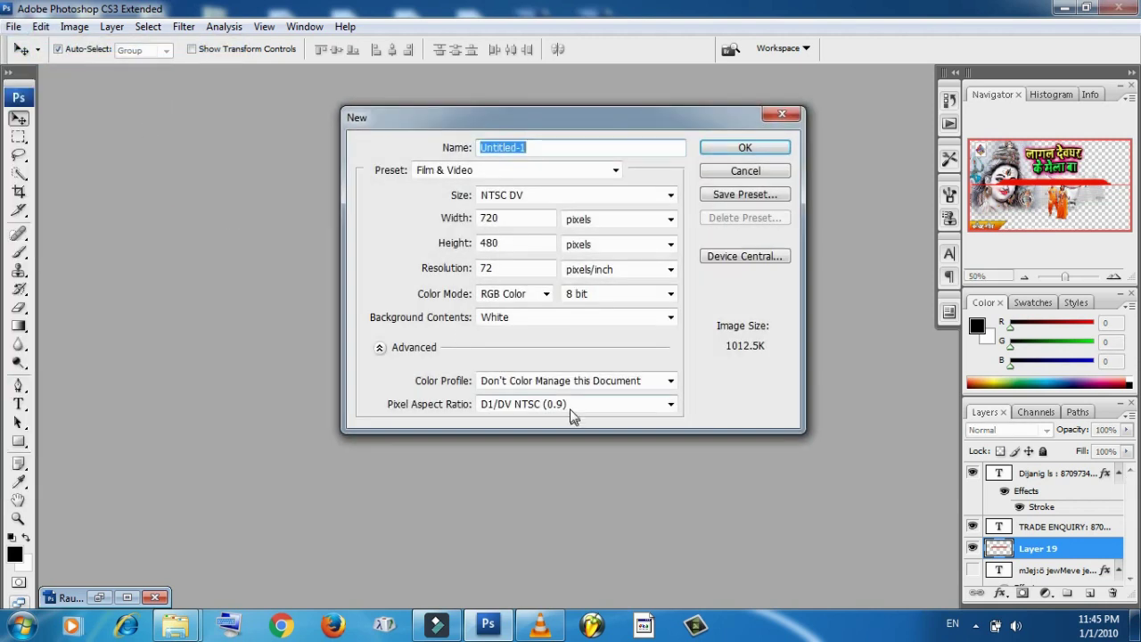
{"action": "left_click", "coordinate": [670, 196]}
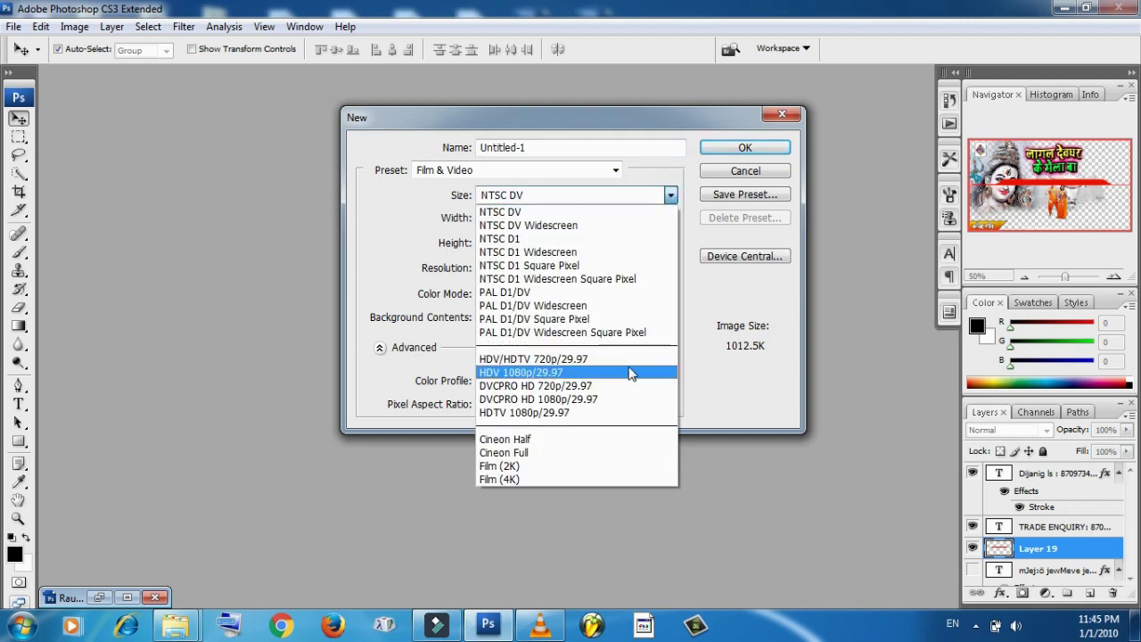
{"action": "left_click", "coordinate": [588, 400]}
{"action": "left_click", "coordinate": [746, 148]}
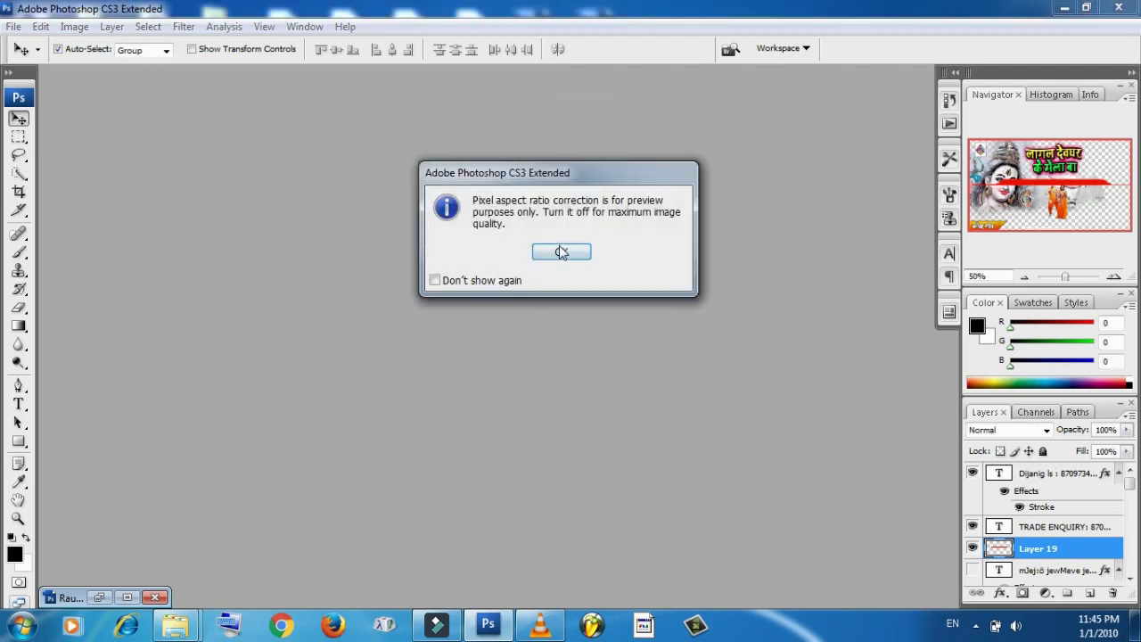
{"action": "left_click", "coordinate": [561, 252]}
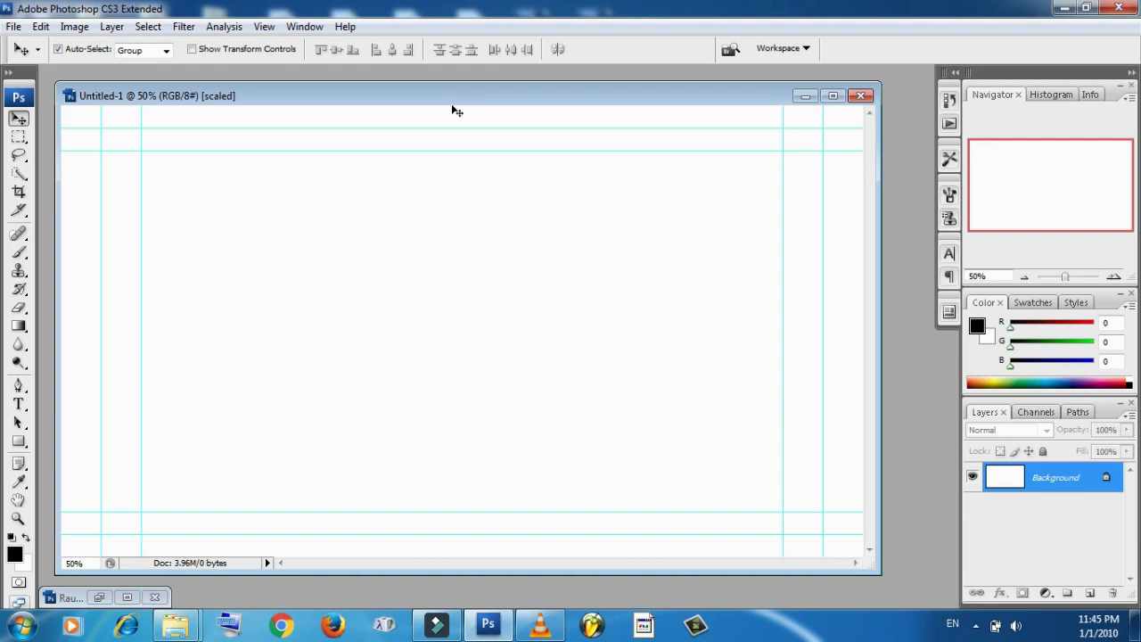
{"action": "left_click_drag", "start_coordinate": [452, 96], "coordinate": [483, 89]}
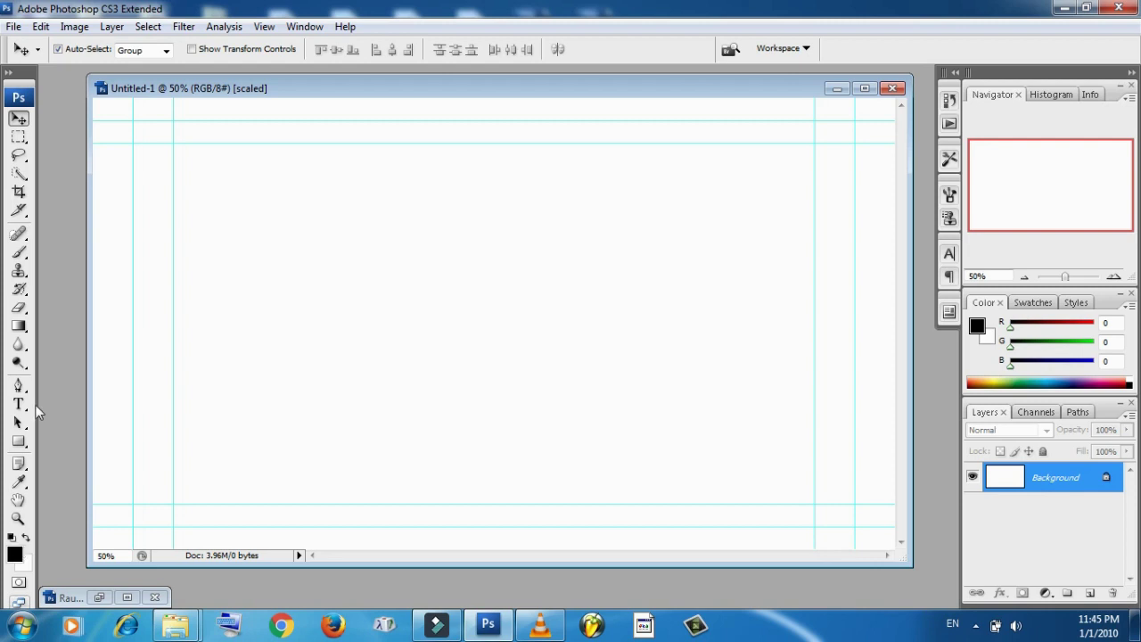
Fill the background with the Chrome blue-white-gold linear gradient, sloping gently upward to the right
{"action": "left_click", "coordinate": [19, 326]}
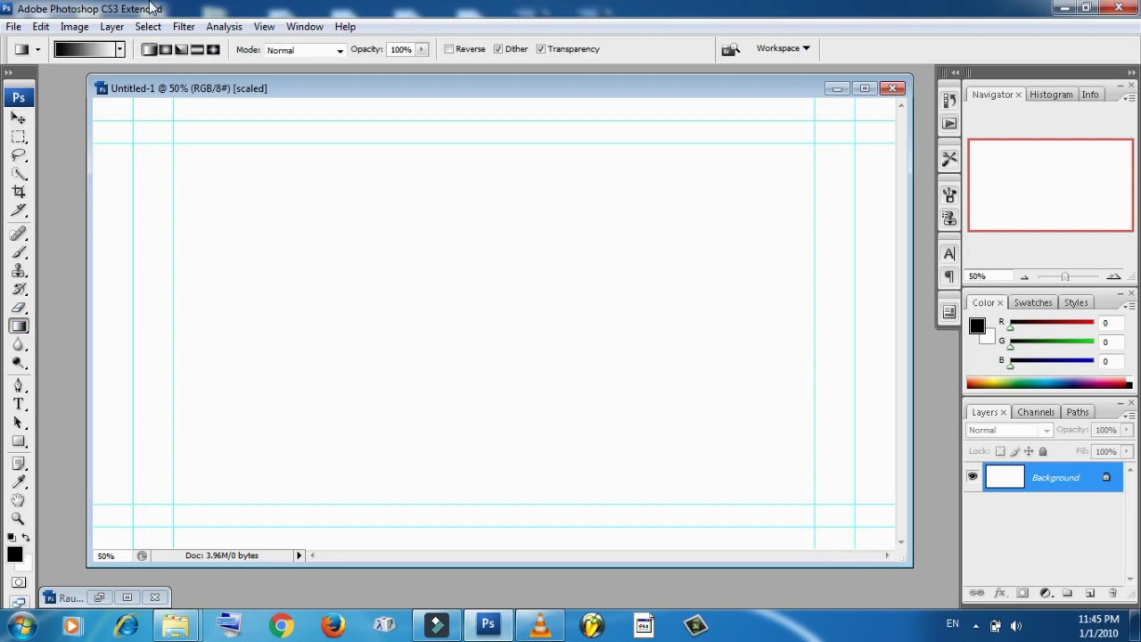
{"action": "left_click", "coordinate": [120, 50]}
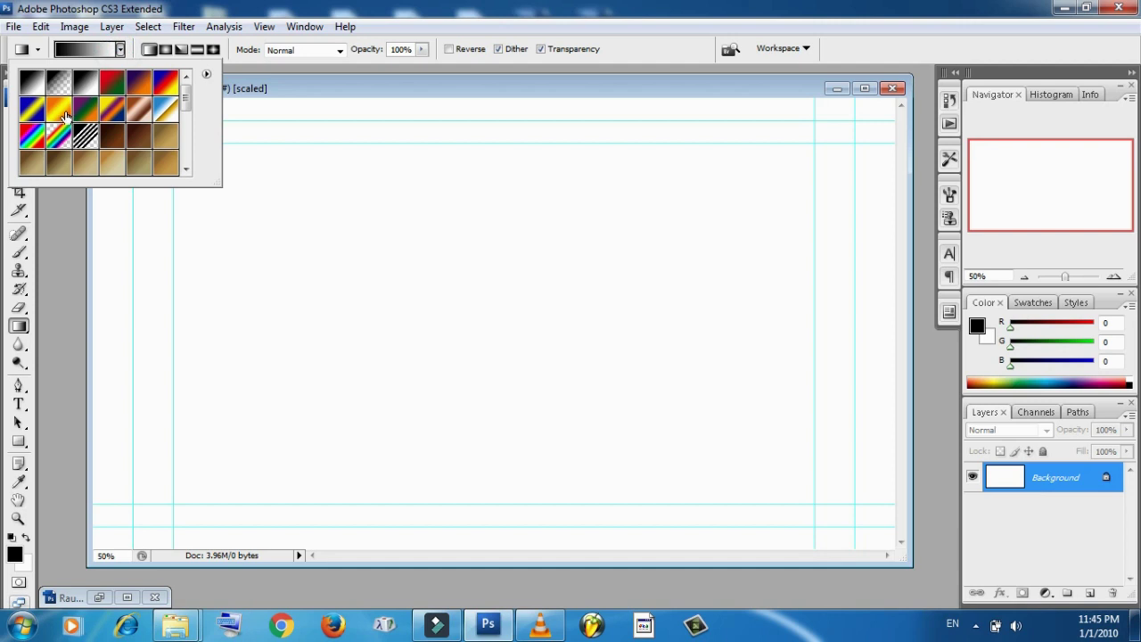
{"action": "double_click", "coordinate": [160, 108]}
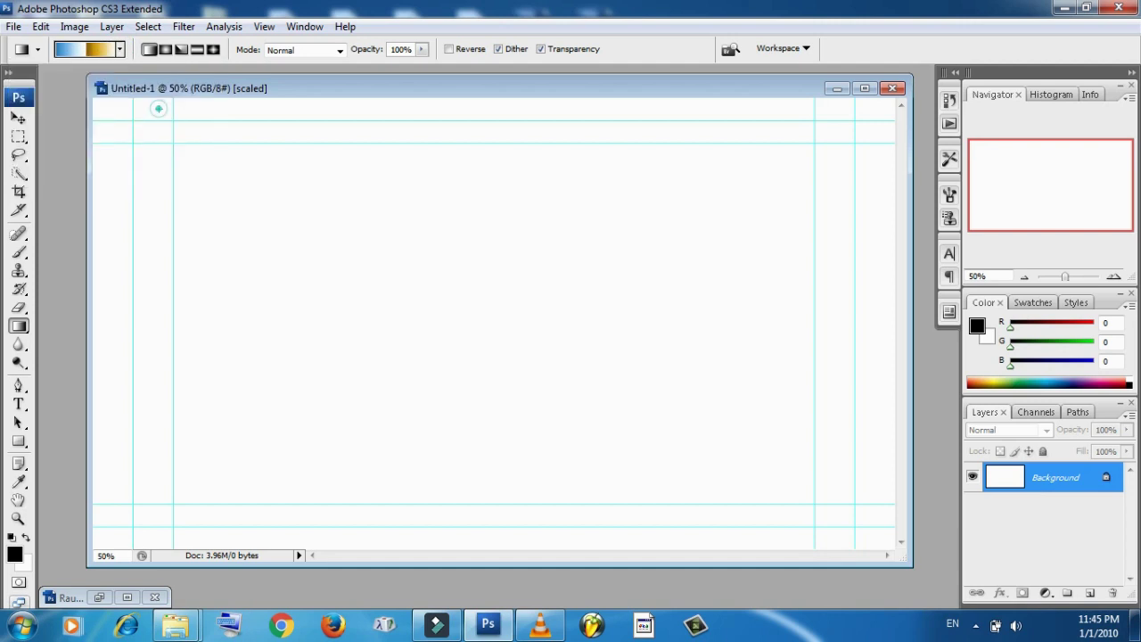
{"action": "left_click_drag", "start_coordinate": [167, 242], "coordinate": [617, 395]}
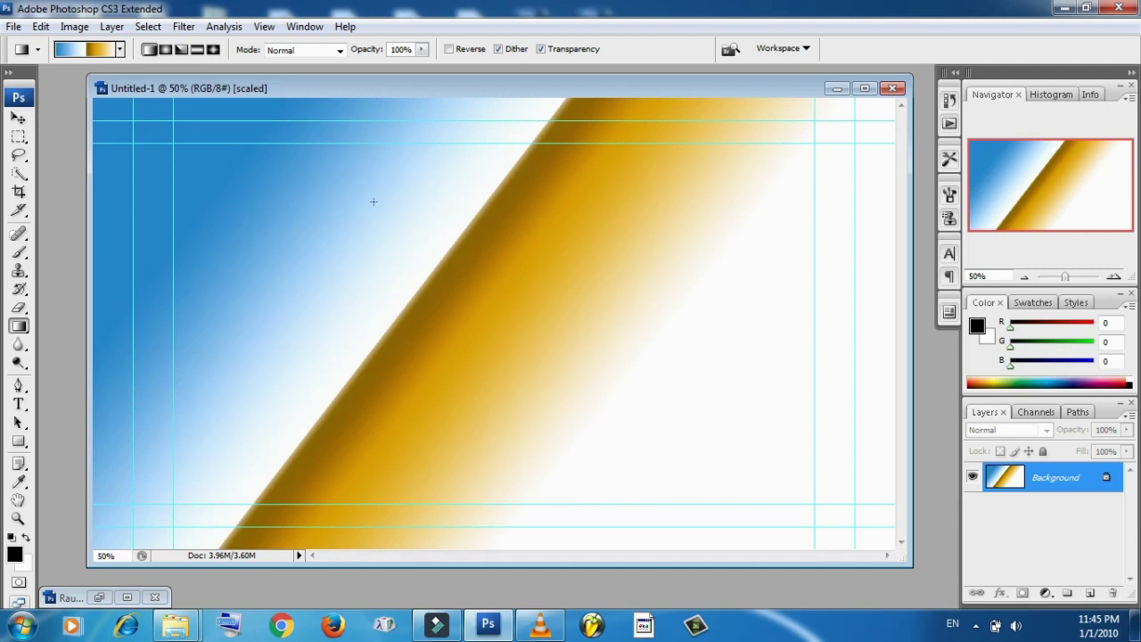
{"action": "mouse_move", "coordinate": [374, 201]}
{"action": "left_mouse_down"}
{"action": "mouse_move", "coordinate": [466, 288]}
{"action": "mouse_move", "coordinate": [440, 448]}
{"action": "left_mouse_up"}
{"action": "left_click_drag", "start_coordinate": [499, 232], "coordinate": [484, 424]}
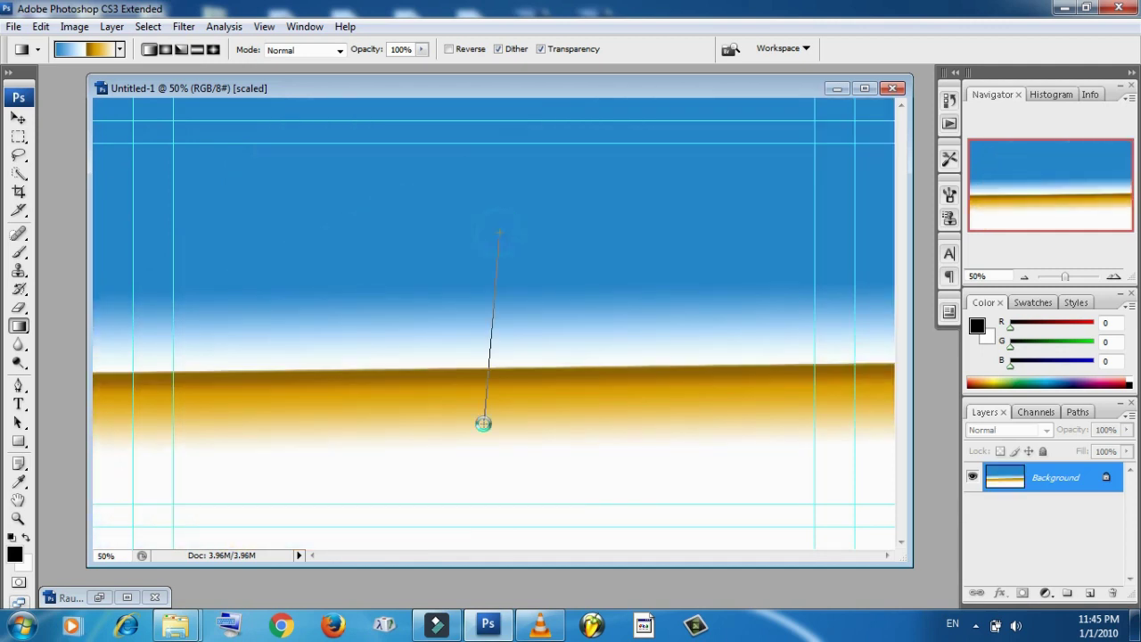
{"action": "left_click_drag", "start_coordinate": [411, 318], "coordinate": [435, 459]}
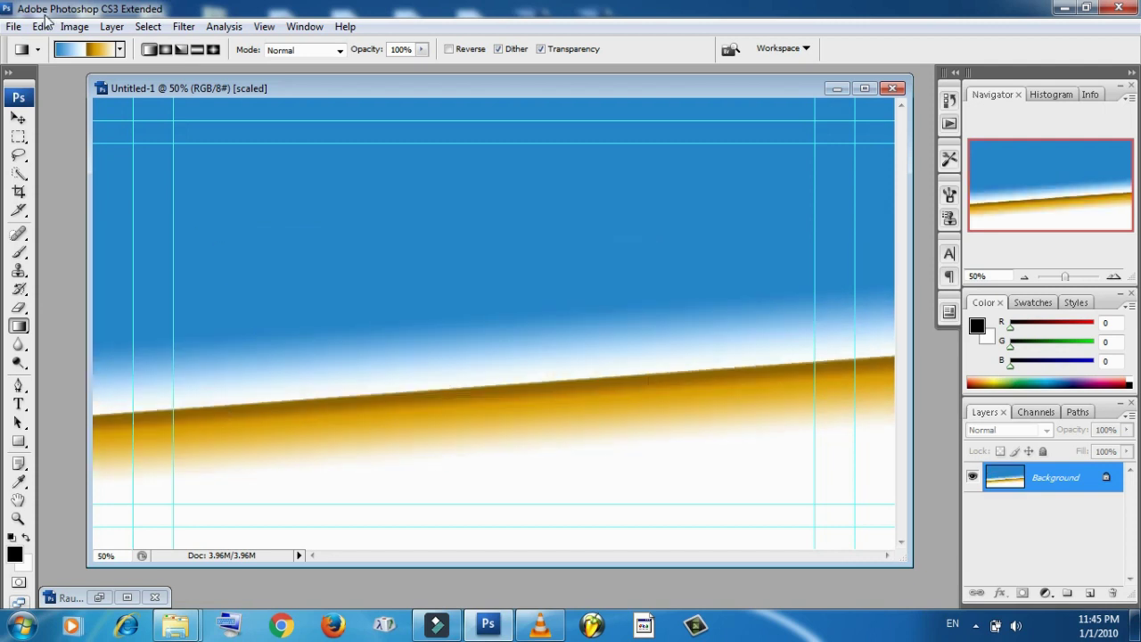
{"action": "left_click", "coordinate": [18, 117]}
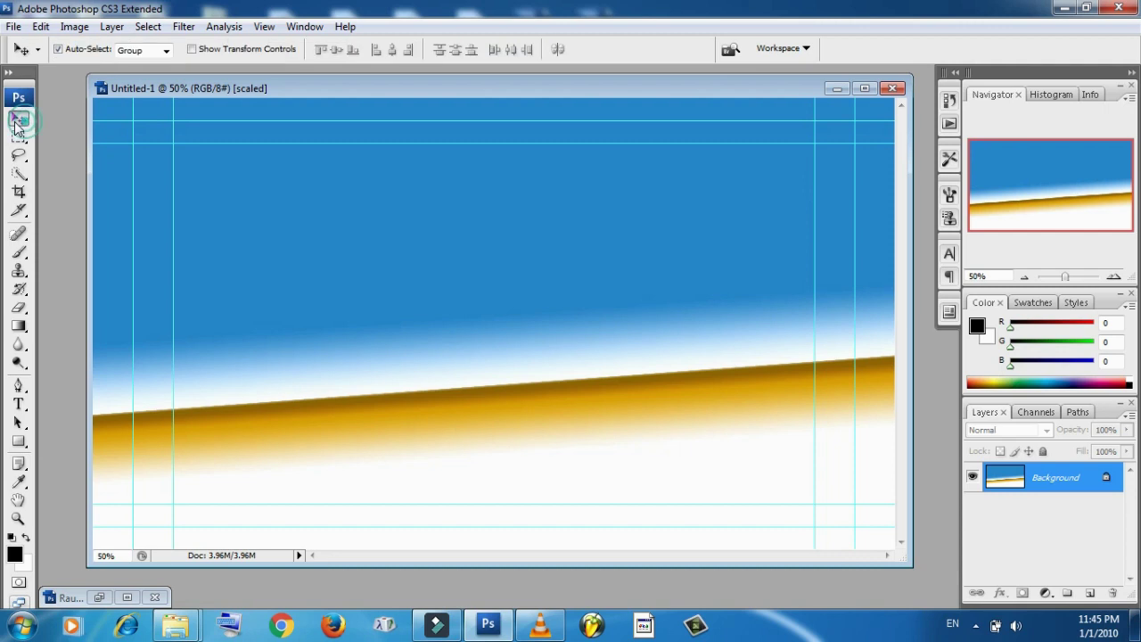
Create a second new document, Untitled-2, with the same preset settings
{"action": "left_click", "coordinate": [13, 26]}
{"action": "left_click", "coordinate": [24, 44]}
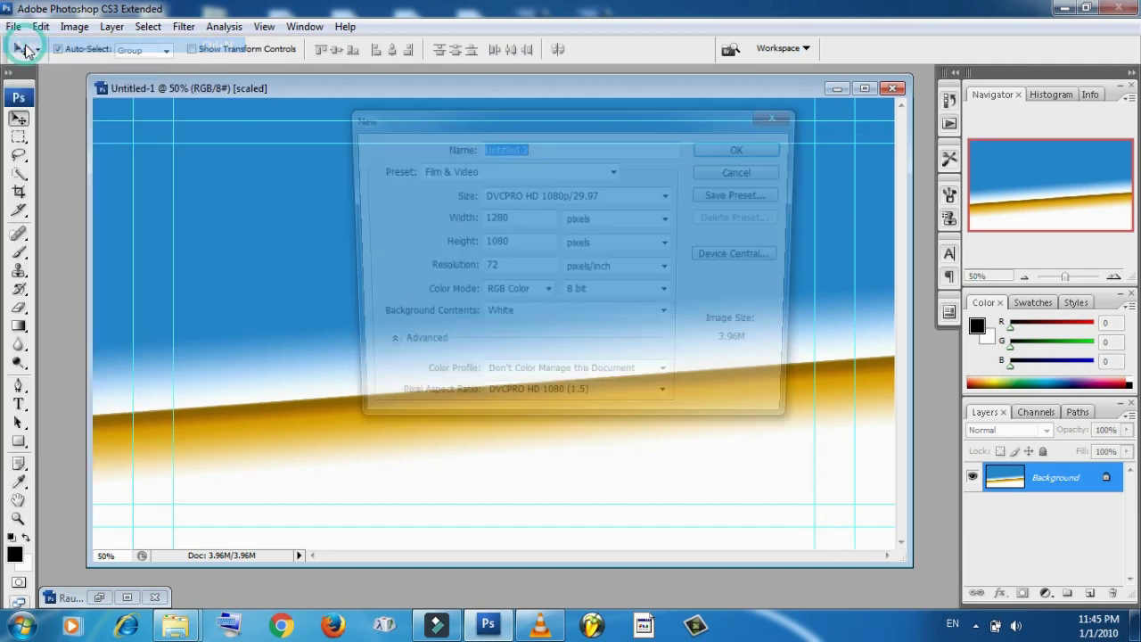
{"action": "left_click", "coordinate": [719, 151]}
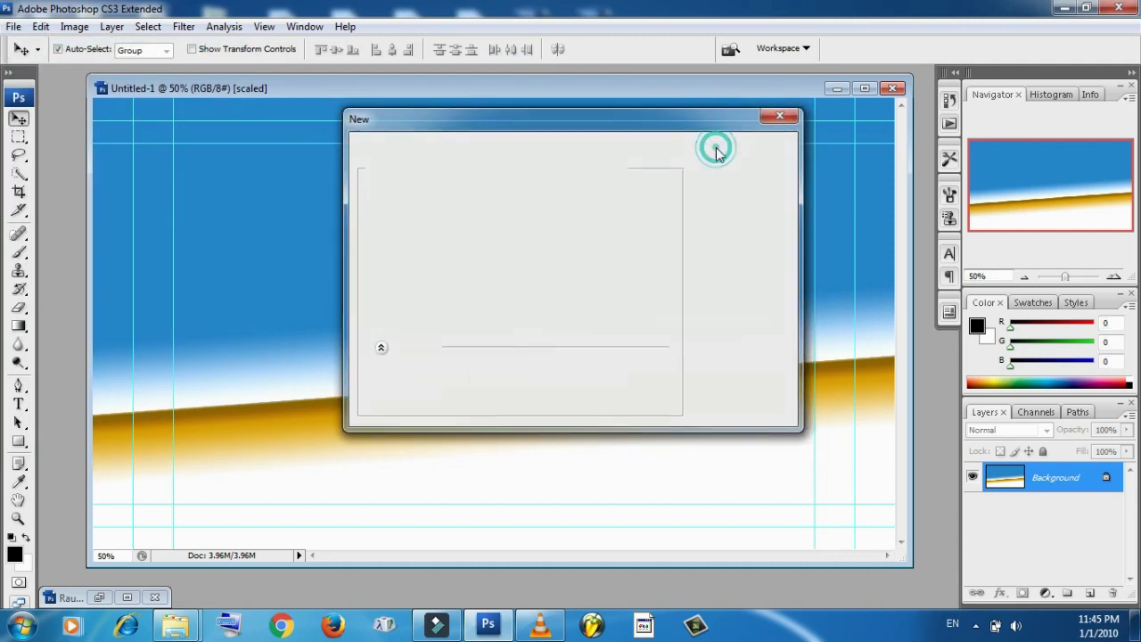
{"action": "left_click", "coordinate": [577, 253]}
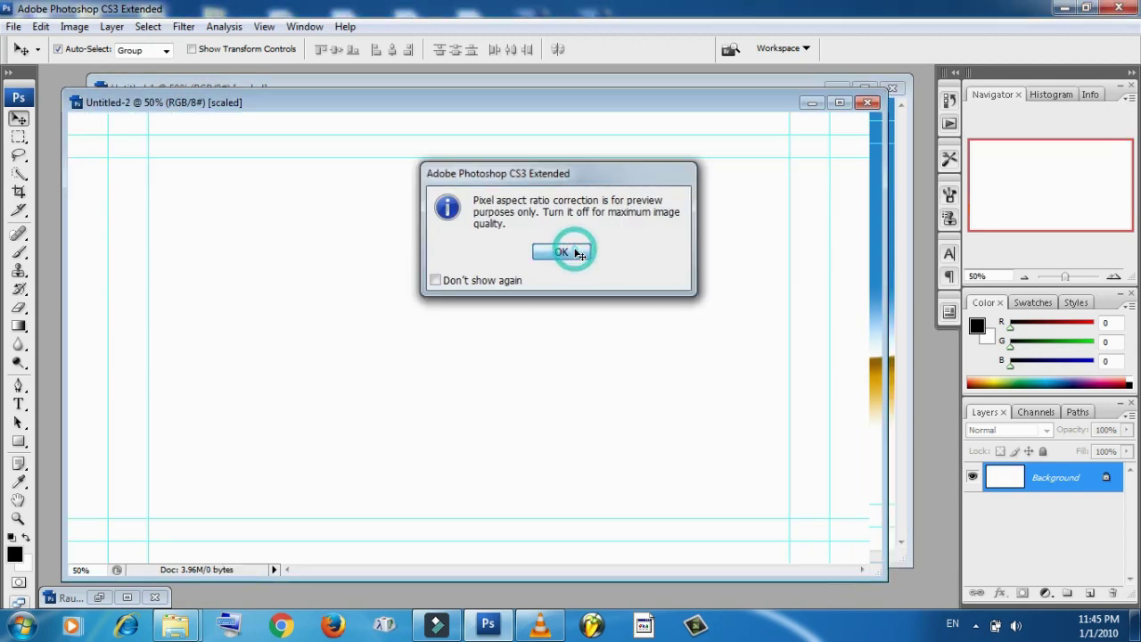
Crop Untitled-2 down to a wide, thin horizontal white strip
{"action": "left_click", "coordinate": [19, 138]}
{"action": "left_click", "coordinate": [18, 139]}
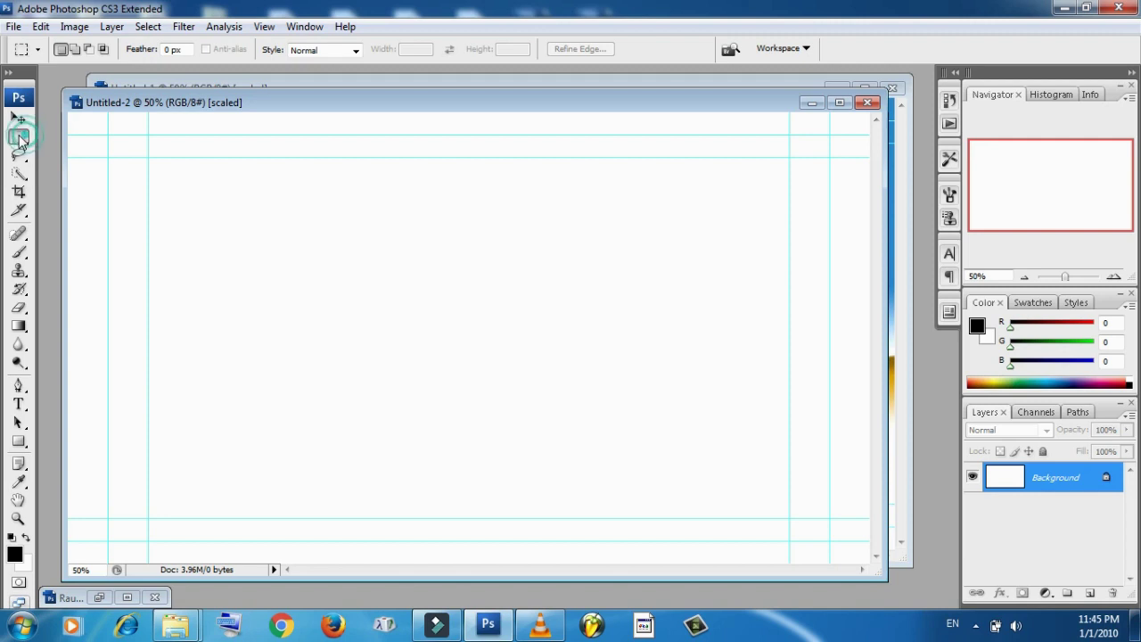
{"action": "left_click", "coordinate": [19, 193]}
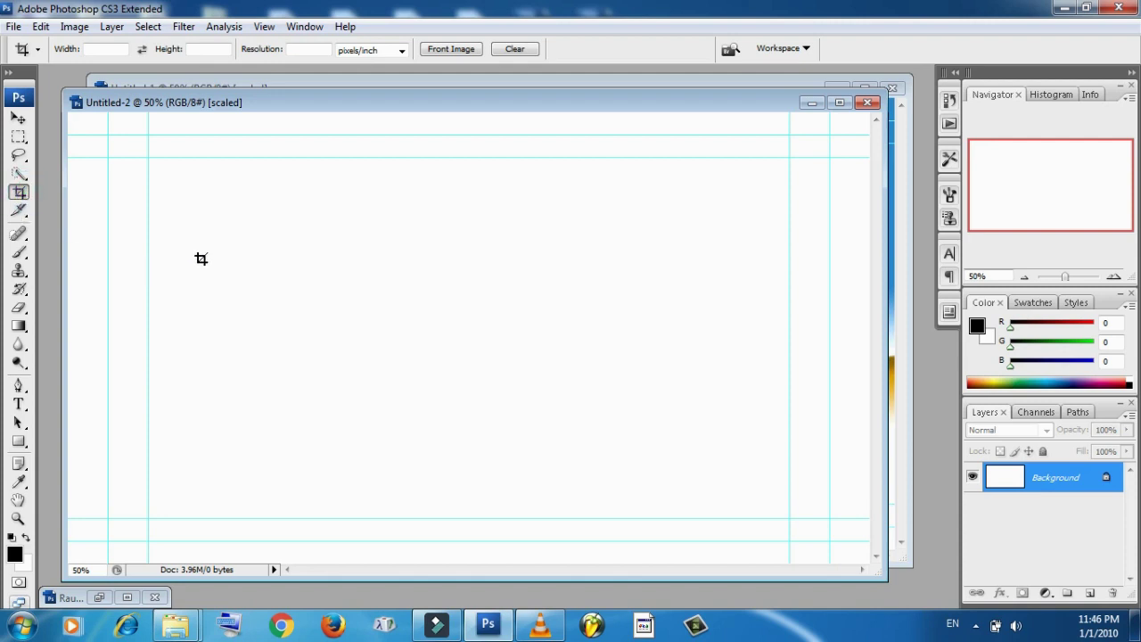
{"action": "left_click_drag", "start_coordinate": [201, 258], "coordinate": [767, 333]}
{"action": "left_click_drag", "start_coordinate": [766, 333], "coordinate": [774, 331]}
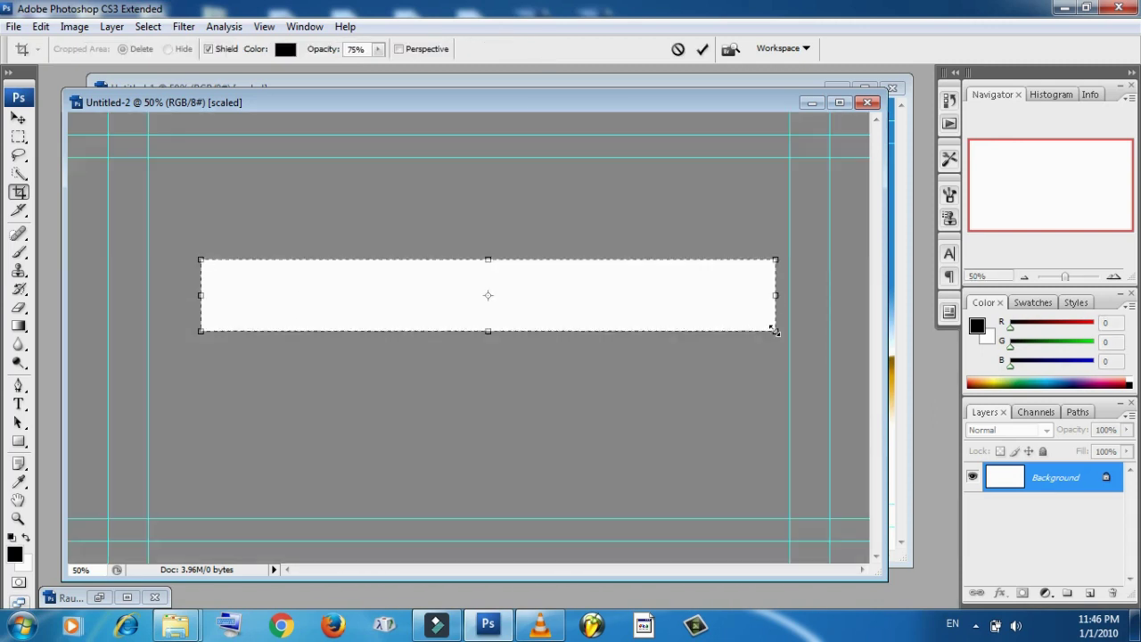
{"action": "key", "text": "Return"}
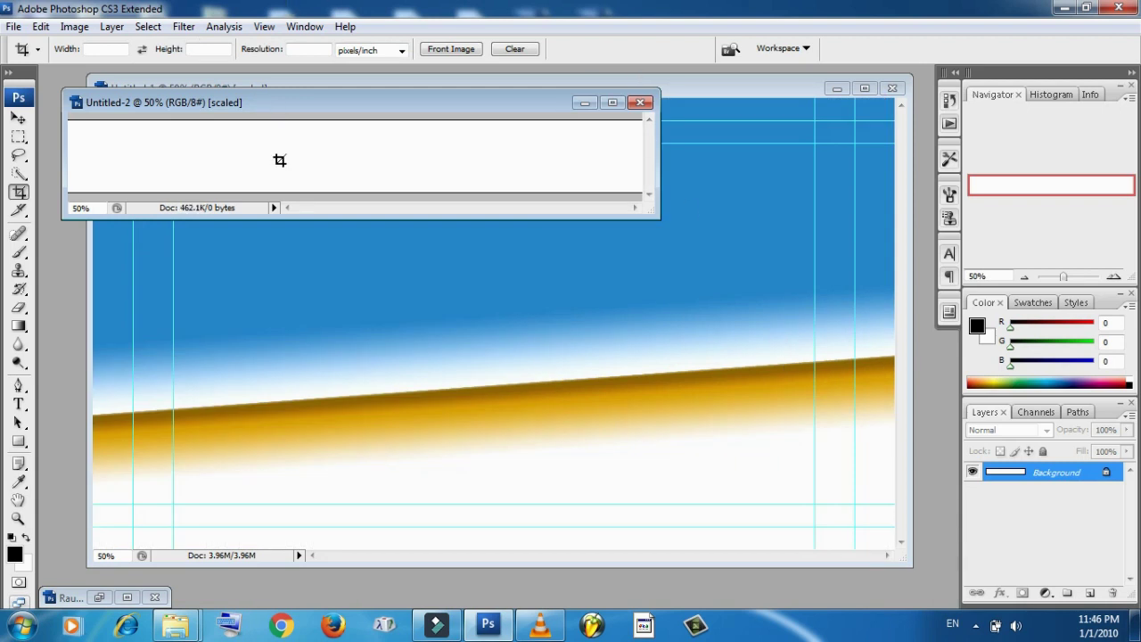
Drag the cropped white strip into Untitled-1 as Layer 1 over the sky, and show rulers
{"action": "left_click", "coordinate": [18, 117]}
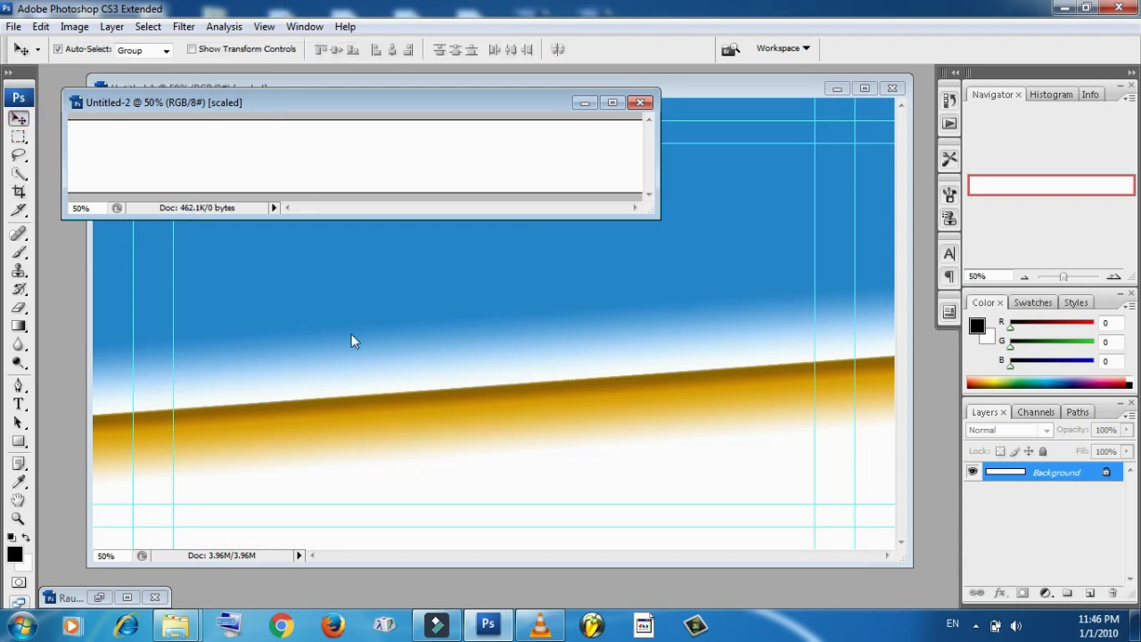
{"action": "left_click_drag", "start_coordinate": [351, 335], "coordinate": [77, 148]}
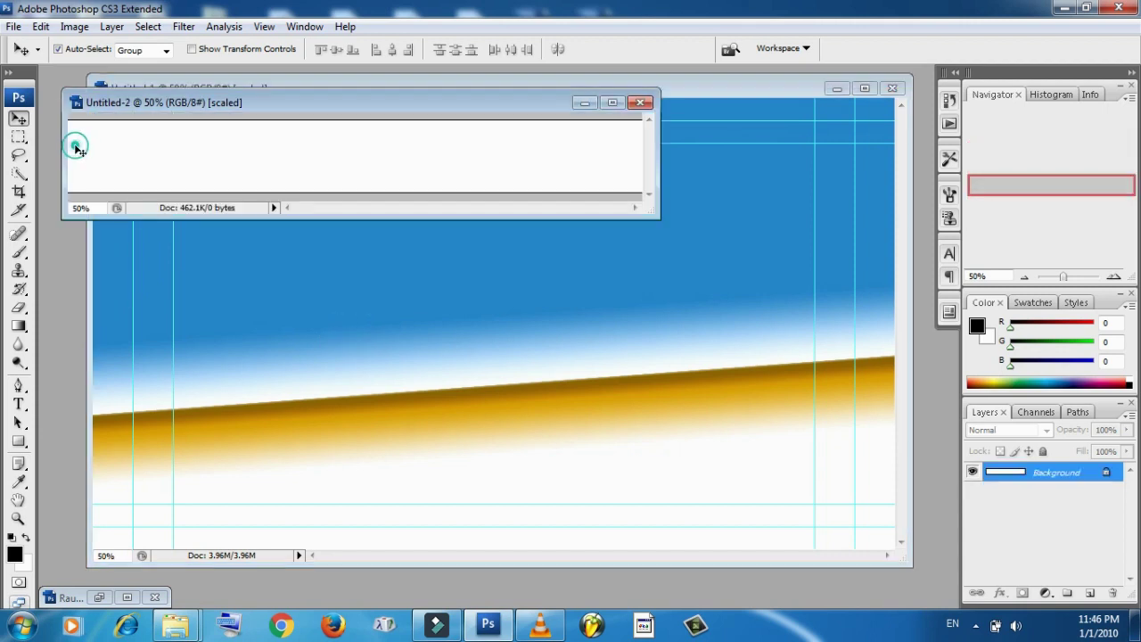
{"action": "mouse_move", "coordinate": [169, 168]}
{"action": "left_mouse_down"}
{"action": "mouse_move", "coordinate": [330, 306]}
{"action": "mouse_move", "coordinate": [299, 245]}
{"action": "left_mouse_up"}
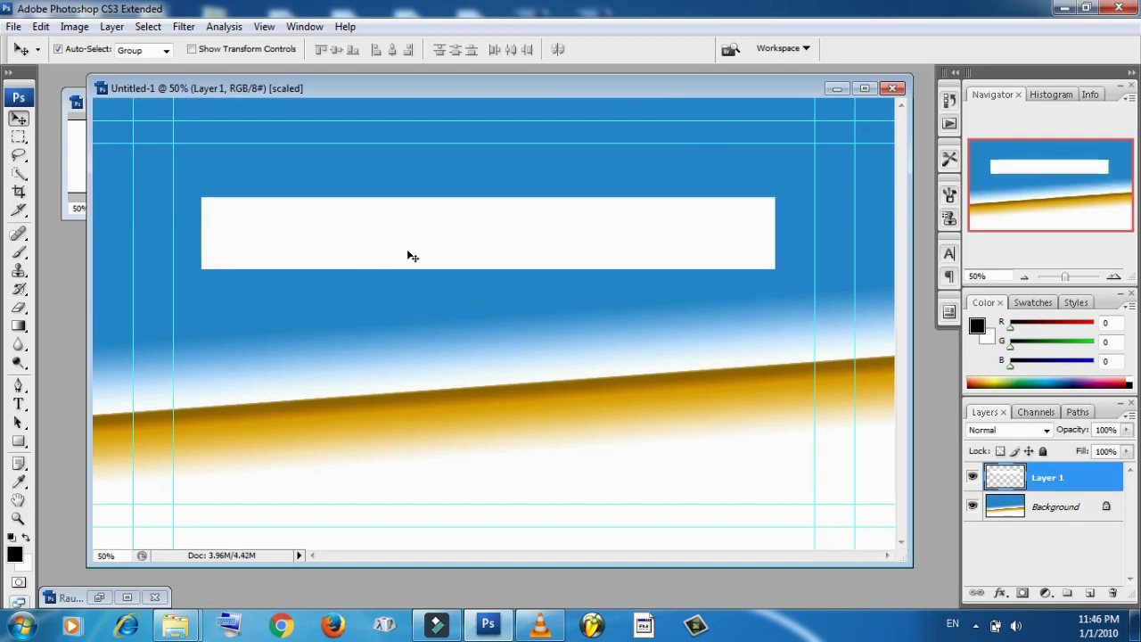
{"action": "left_click", "coordinate": [20, 157]}
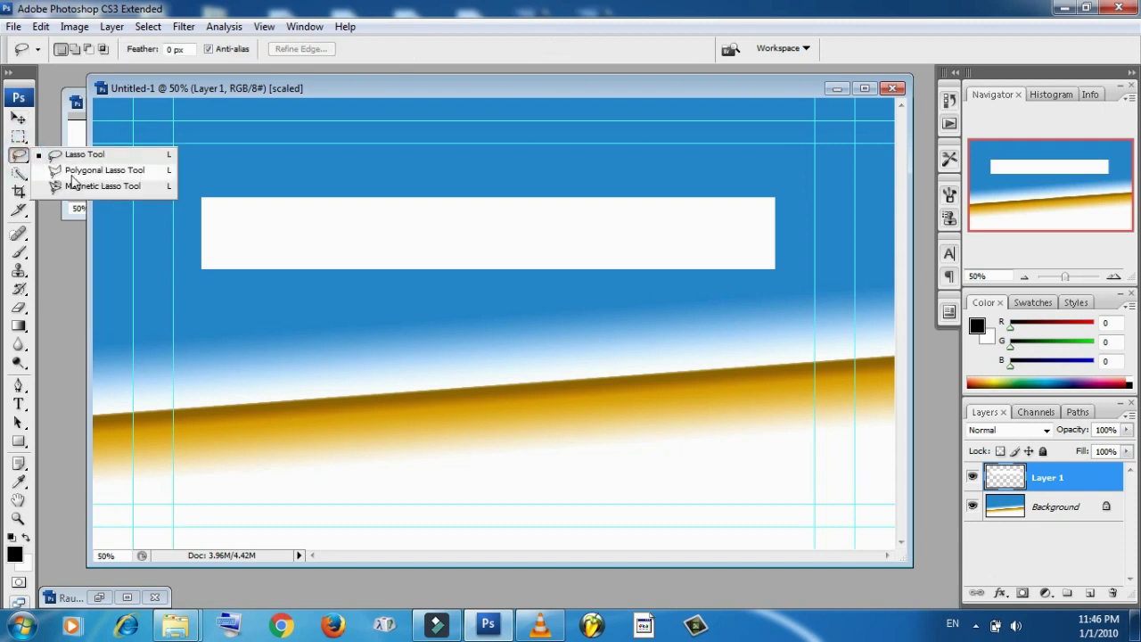
{"action": "left_click", "coordinate": [92, 172]}
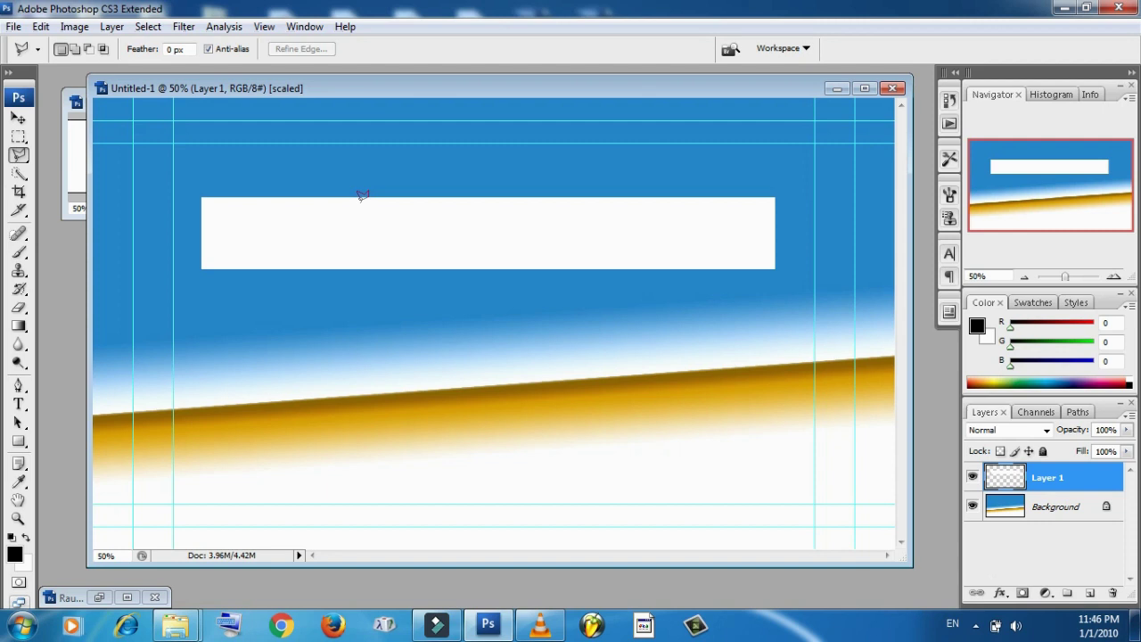
{"action": "key", "text": "ctrl+r"}
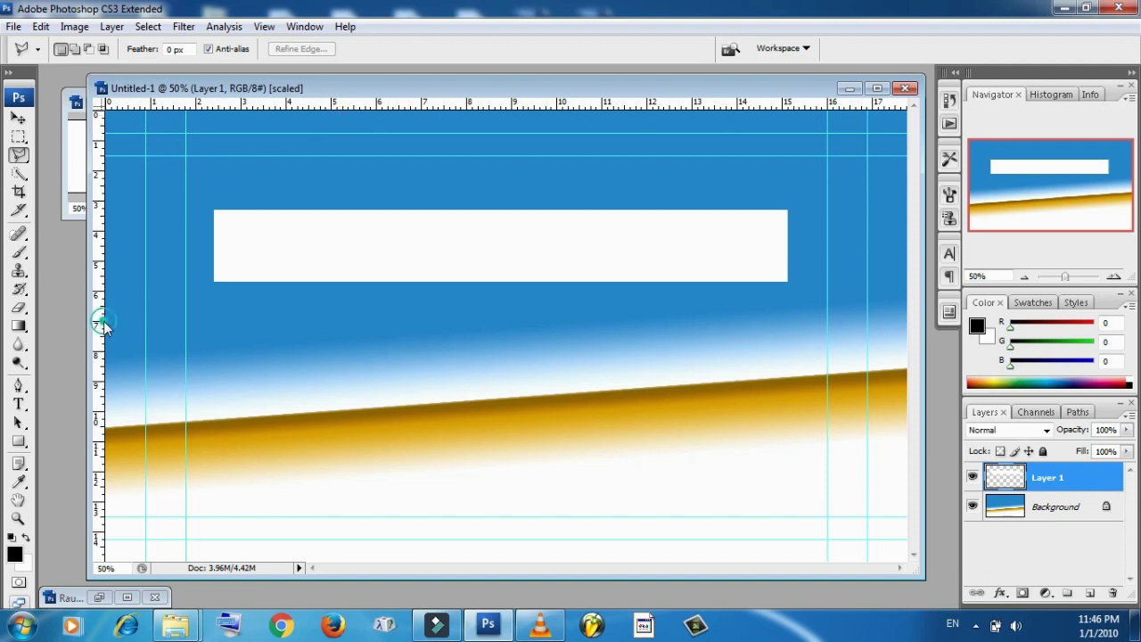
Place vertical guides at about the 6 and 12 ruler marks across the white strip
{"action": "left_click_drag", "start_coordinate": [103, 328], "coordinate": [350, 295]}
{"action": "left_click_drag", "start_coordinate": [371, 295], "coordinate": [378, 291]}
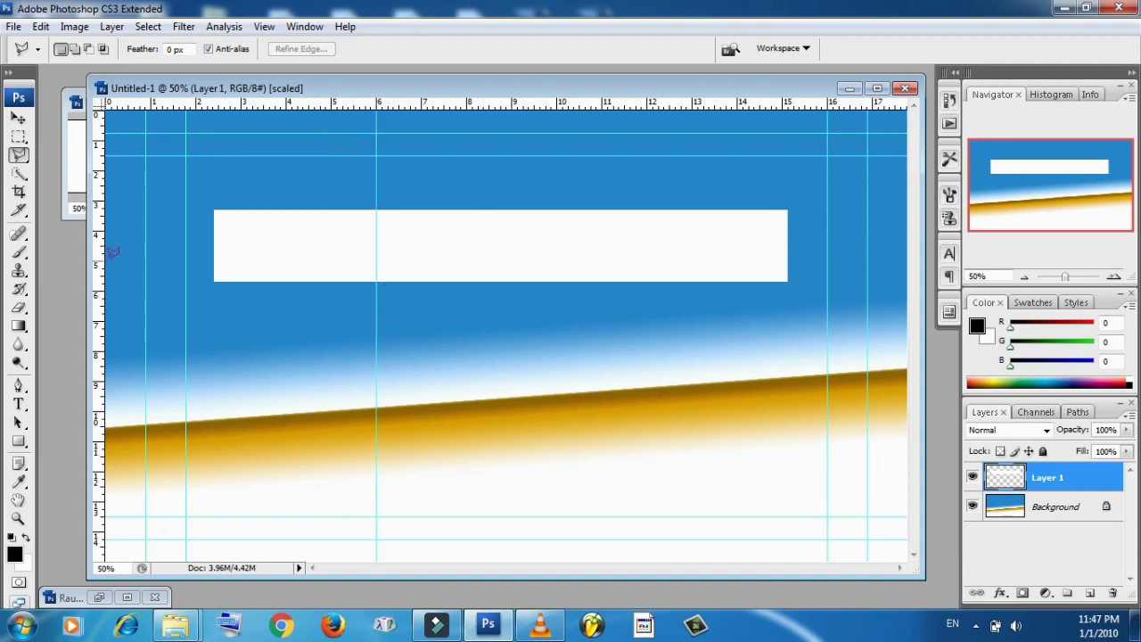
{"action": "mouse_move", "coordinate": [104, 264]}
{"action": "left_mouse_down"}
{"action": "mouse_move", "coordinate": [348, 288]}
{"action": "mouse_move", "coordinate": [537, 289]}
{"action": "left_mouse_up"}
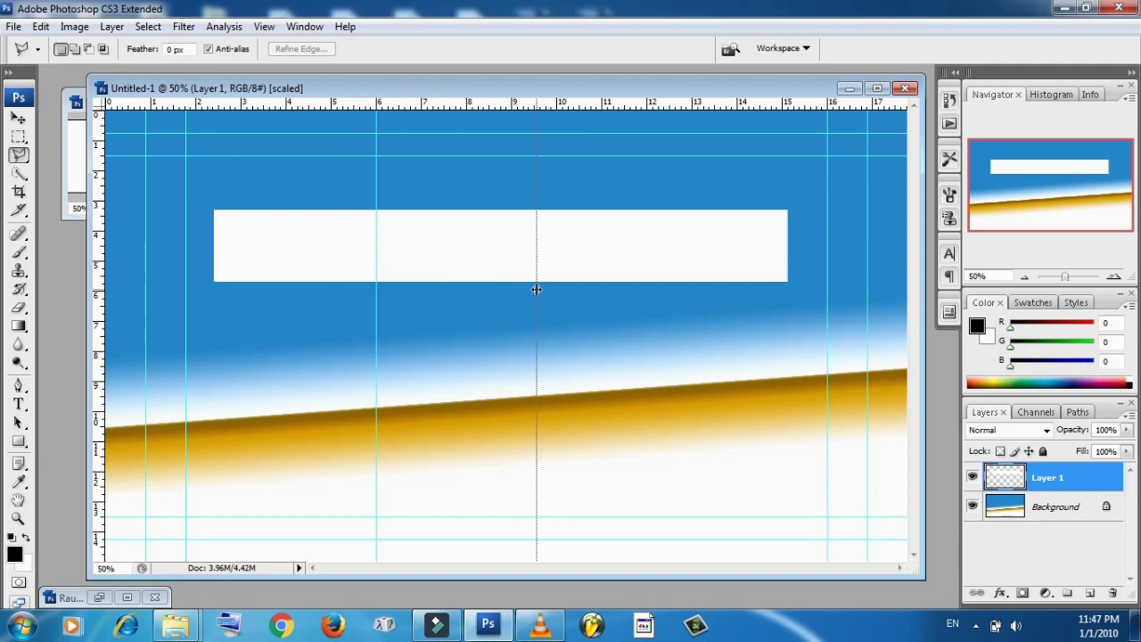
{"action": "mouse_move", "coordinate": [536, 289]}
{"action": "left_mouse_down"}
{"action": "mouse_move", "coordinate": [691, 281]}
{"action": "mouse_move", "coordinate": [647, 272]}
{"action": "left_mouse_up"}
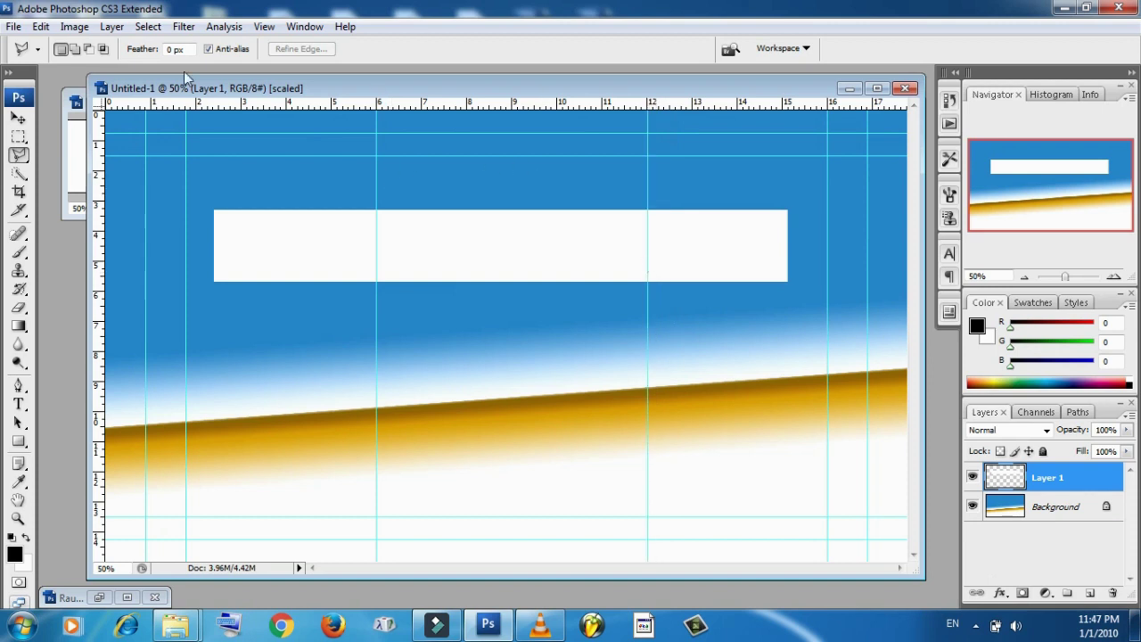
Nudge Layer 1's white strip slightly to the right
{"action": "left_click", "coordinate": [19, 118]}
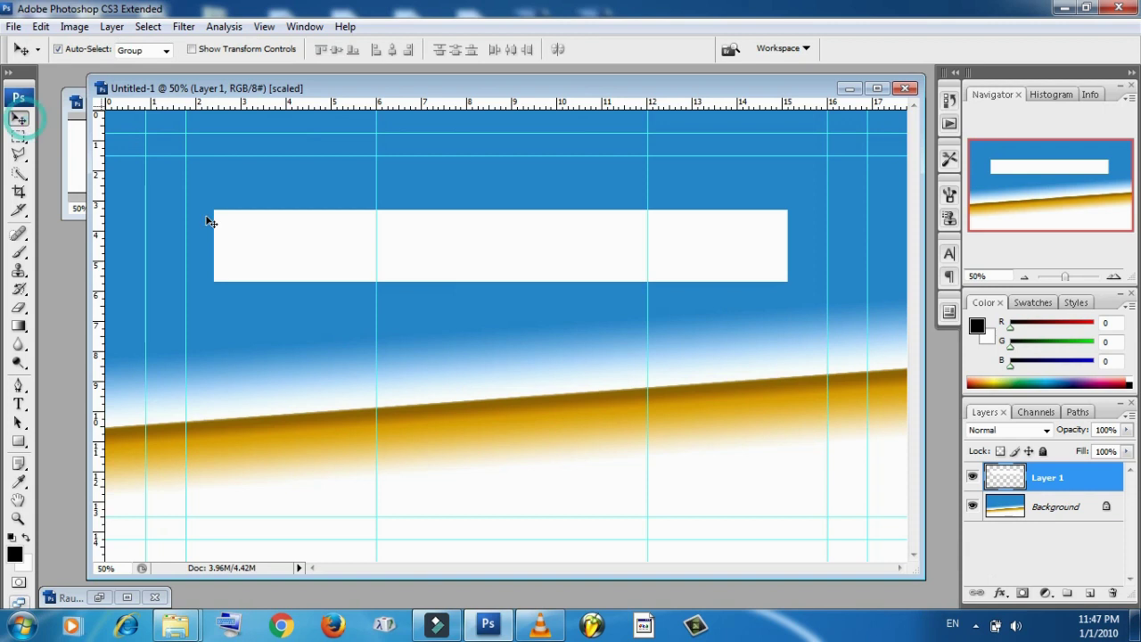
{"action": "left_click_drag", "start_coordinate": [290, 267], "coordinate": [307, 269]}
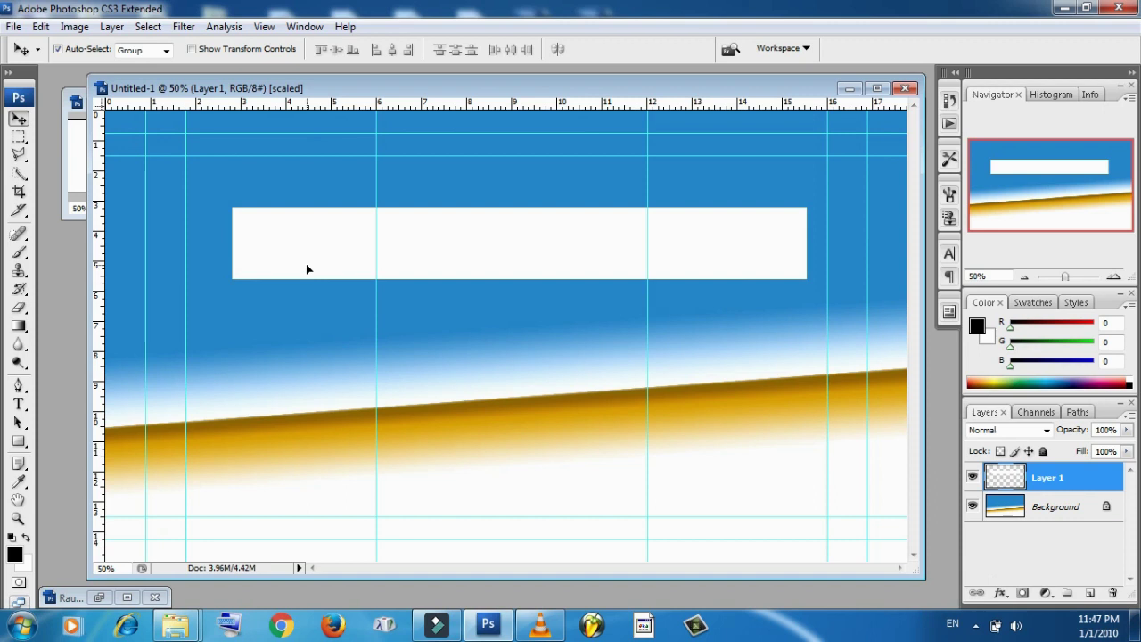
{"action": "left_click", "coordinate": [445, 260]}
{"action": "left_click", "coordinate": [19, 155]}
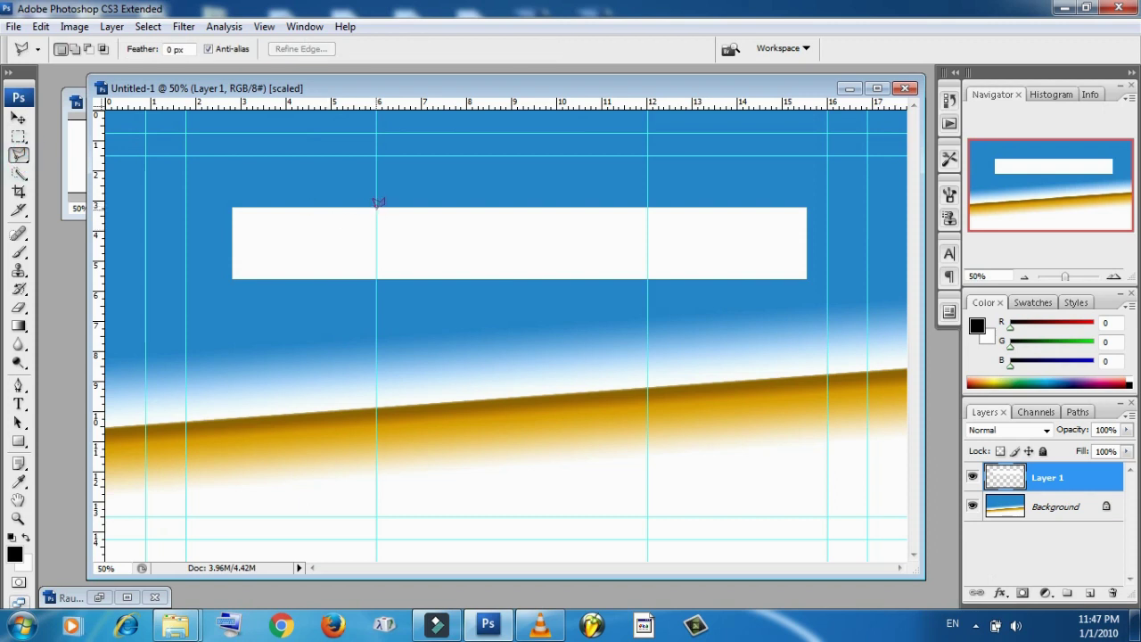
Cut away the strip's upper-left end along a slant at the 6 guide, then deselect
{"action": "left_click", "coordinate": [375, 210]}
{"action": "left_click", "coordinate": [349, 267]}
{"action": "left_click", "coordinate": [227, 182]}
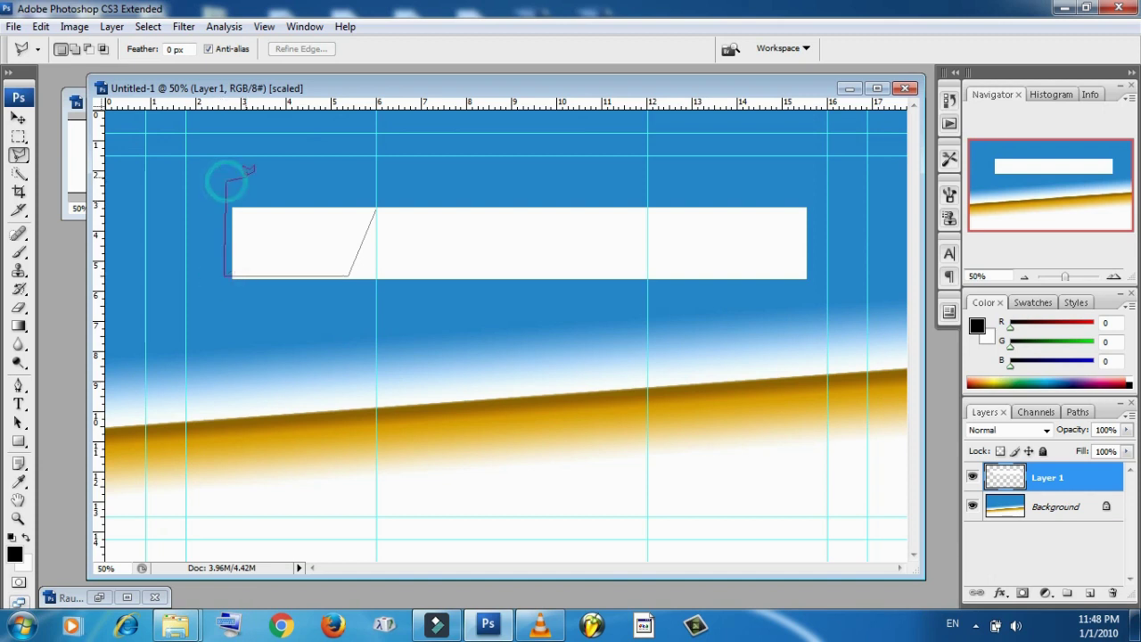
{"action": "left_click", "coordinate": [378, 204]}
{"action": "key", "text": "Delete"}
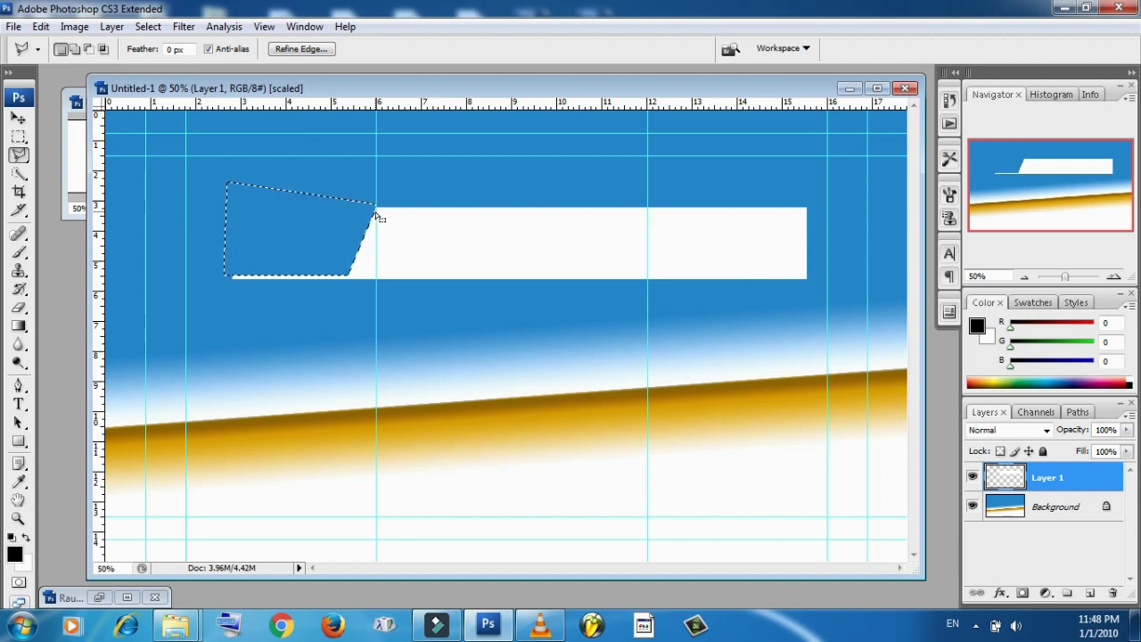
{"action": "key", "text": "ctrl+d"}
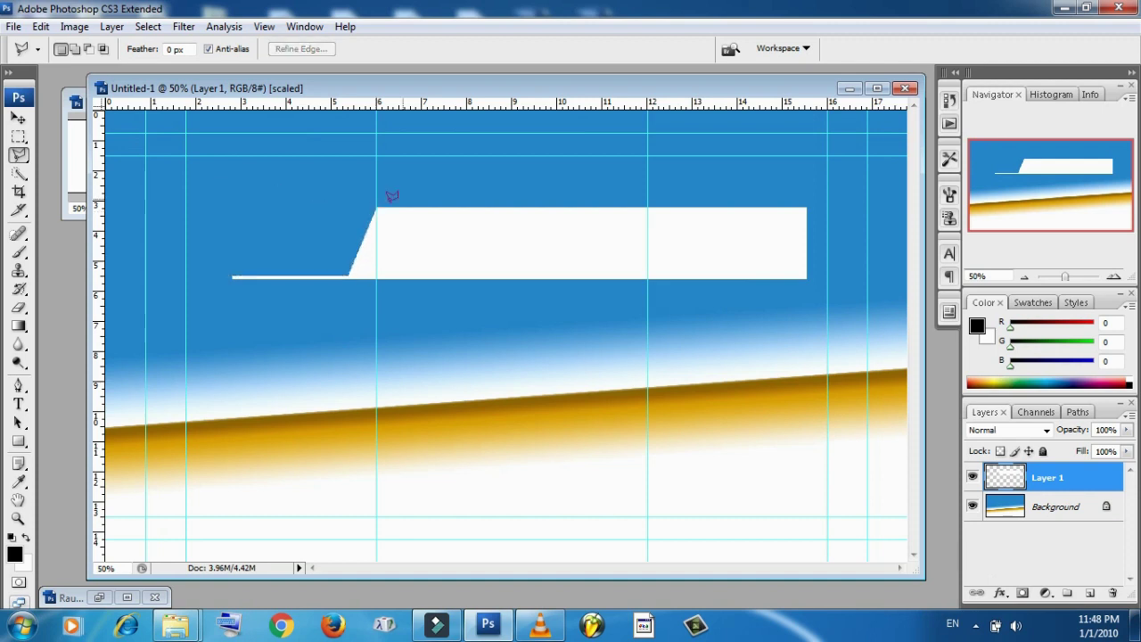
{"action": "left_click", "coordinate": [649, 208]}
{"action": "key", "text": "Escape"}
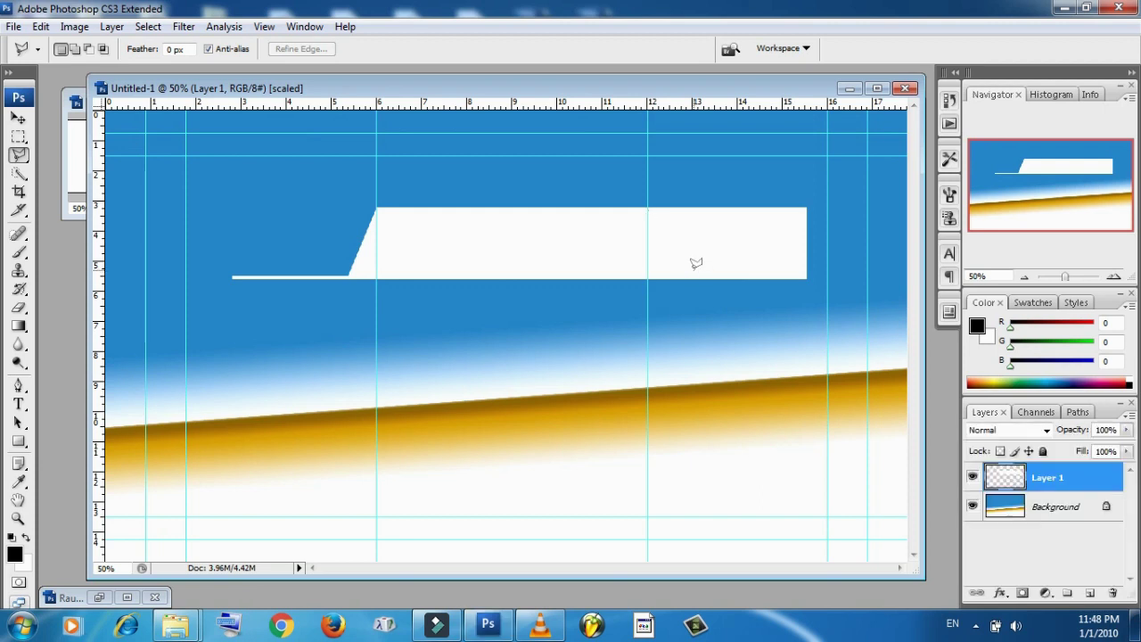
Slant the strip's right end at the 12 guide to form a trapezoid tab, then deselect
{"action": "left_click", "coordinate": [648, 208]}
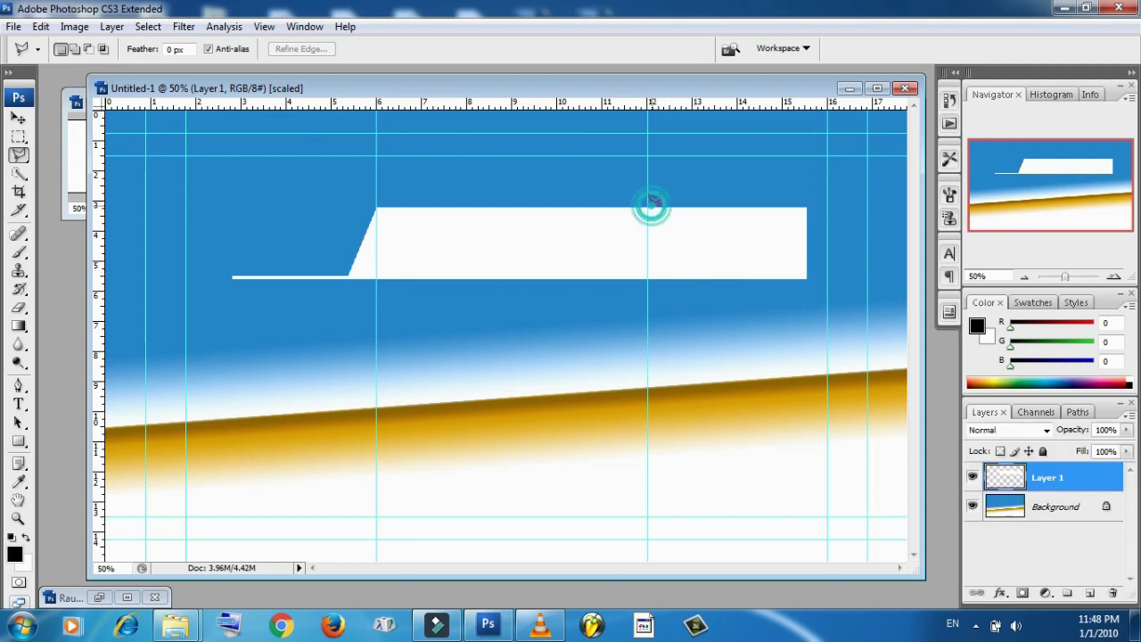
{"action": "left_click", "coordinate": [689, 270]}
{"action": "left_click", "coordinate": [806, 270]}
{"action": "left_click", "coordinate": [826, 263]}
{"action": "left_click", "coordinate": [816, 169]}
{"action": "left_click", "coordinate": [658, 181]}
{"action": "left_click", "coordinate": [649, 202]}
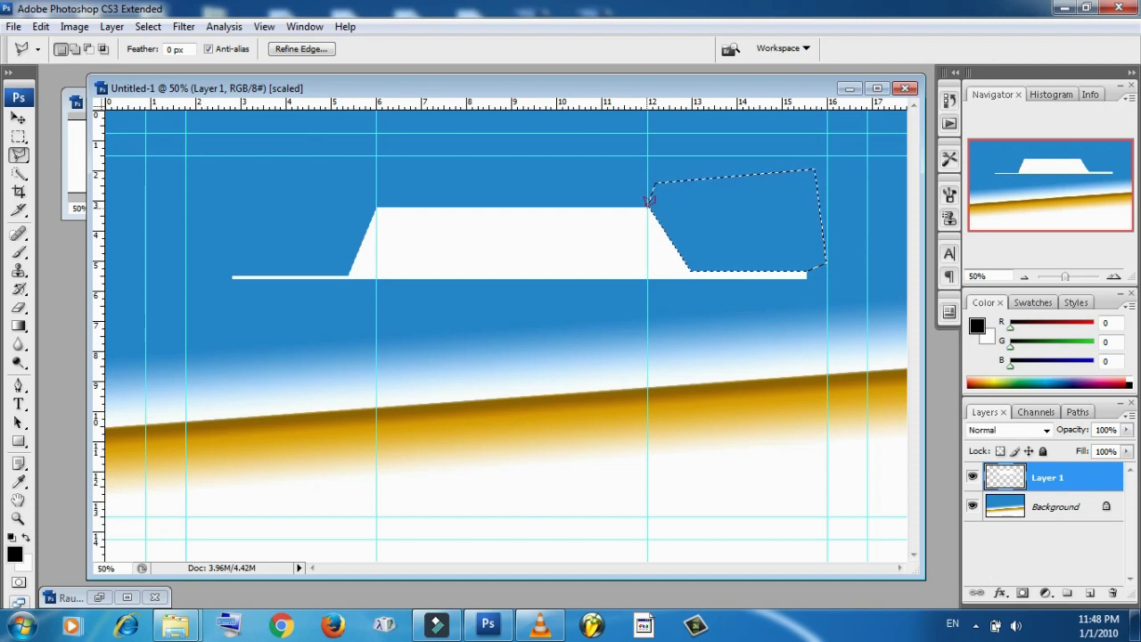
{"action": "key", "text": "ctrl+d"}
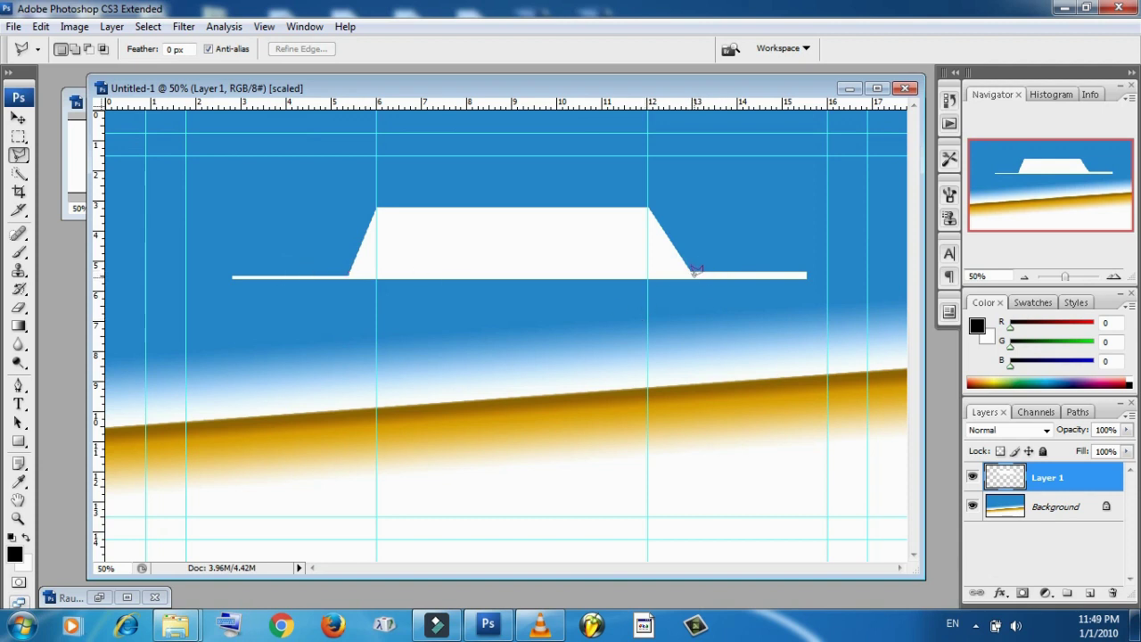
Outline the base line's right end beyond the tab, then drop the selection
{"action": "left_click", "coordinate": [693, 272]}
{"action": "left_click", "coordinate": [808, 275]}
{"action": "left_click", "coordinate": [812, 261]}
{"action": "left_click", "coordinate": [699, 250]}
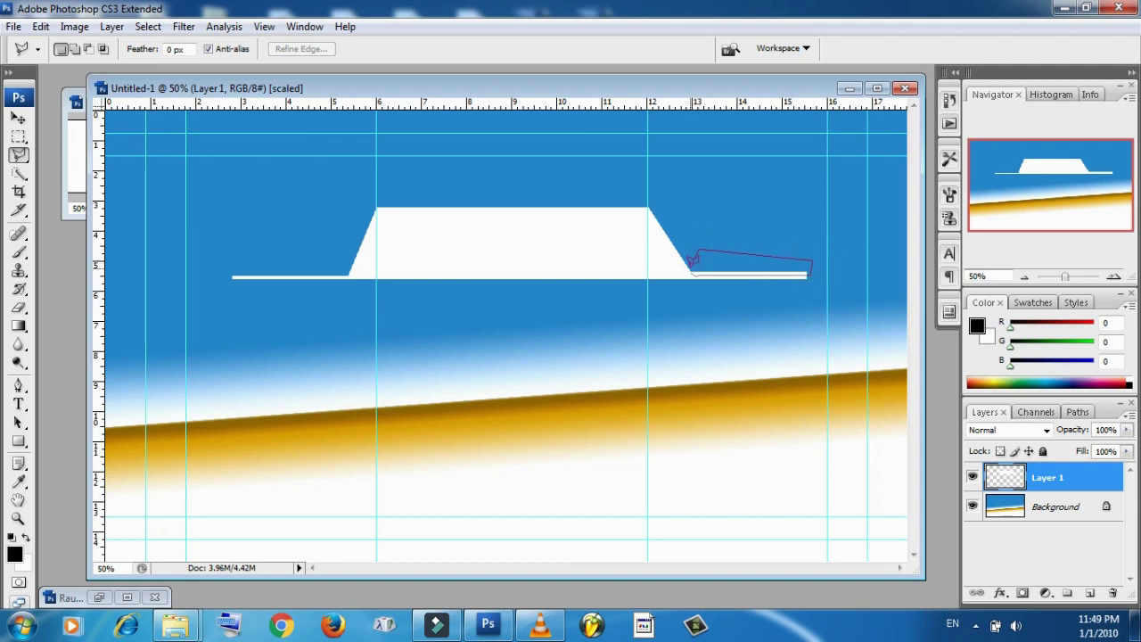
{"action": "left_click", "coordinate": [695, 268]}
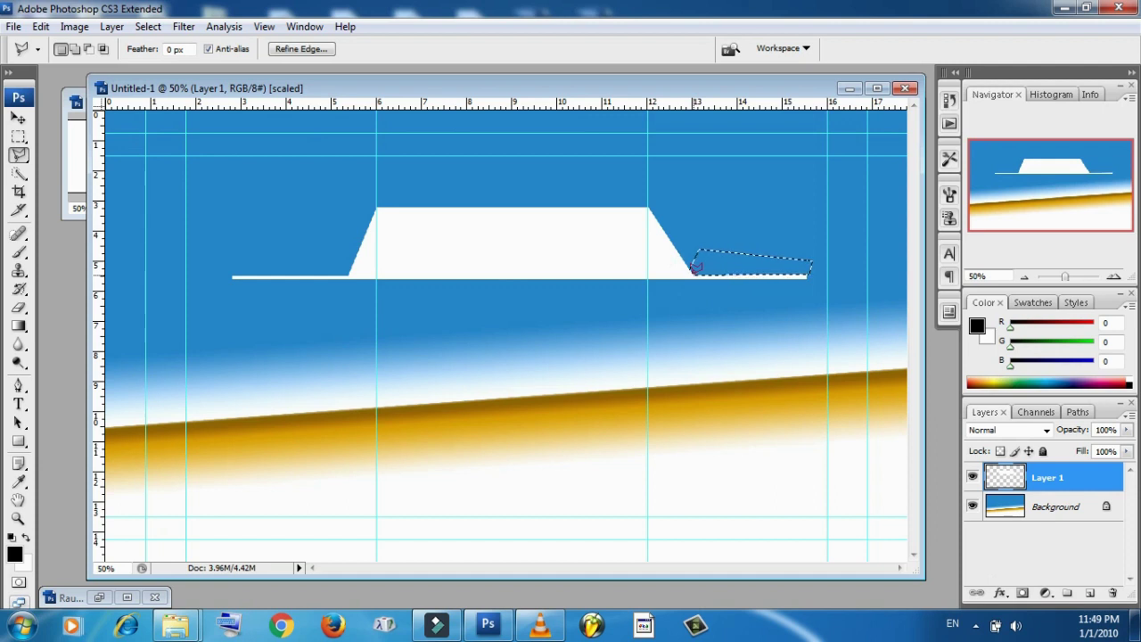
{"action": "key", "text": "ctrl+d"}
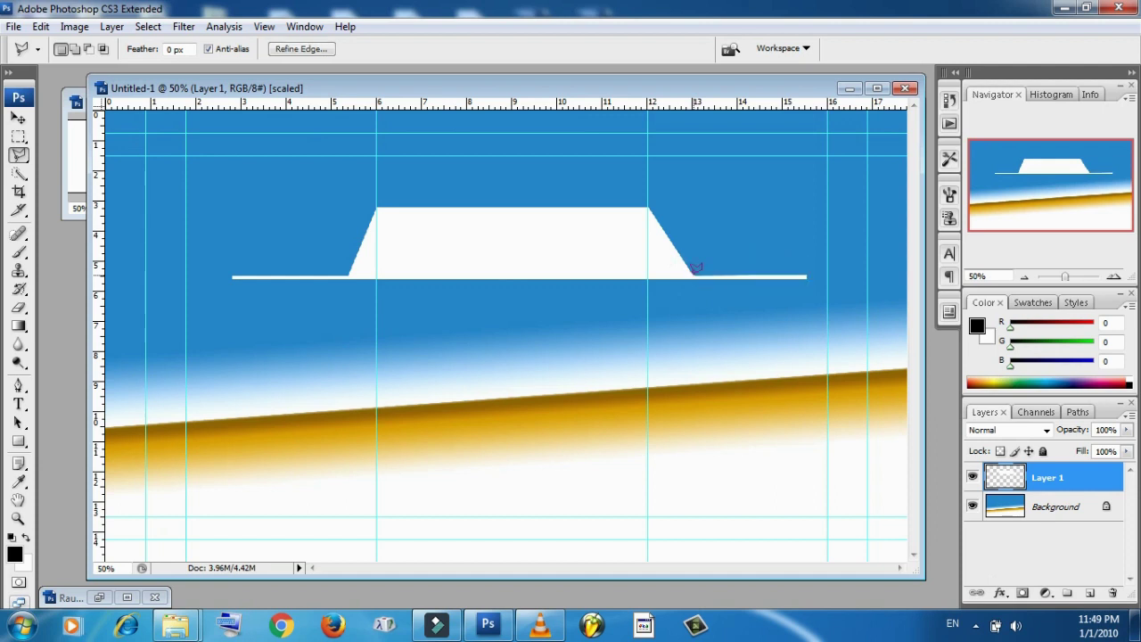
Delete the upper band of the white tab, leaving a lower, flatter trapezoid
{"action": "left_click", "coordinate": [365, 233]}
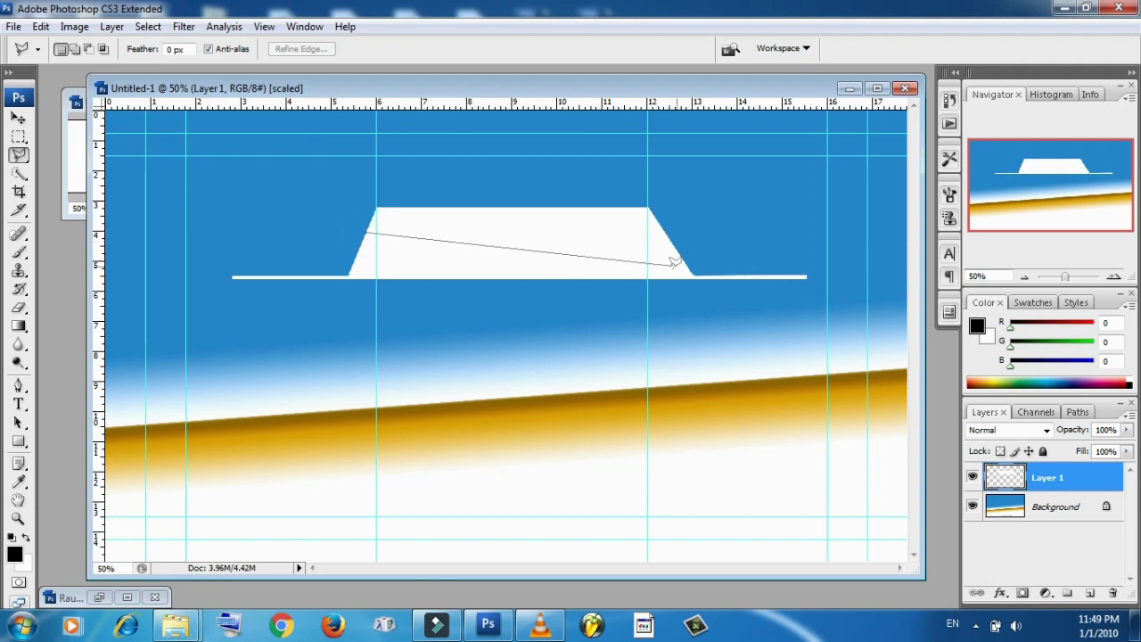
{"action": "left_click", "coordinate": [694, 231]}
{"action": "left_click", "coordinate": [671, 185]}
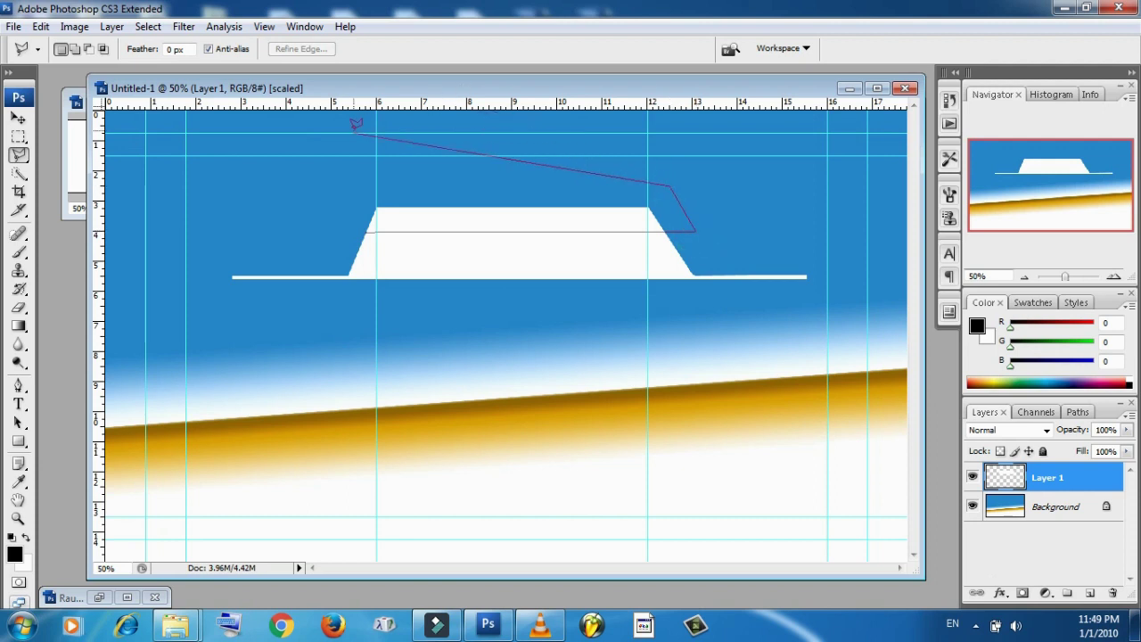
{"action": "left_click", "coordinate": [334, 187]}
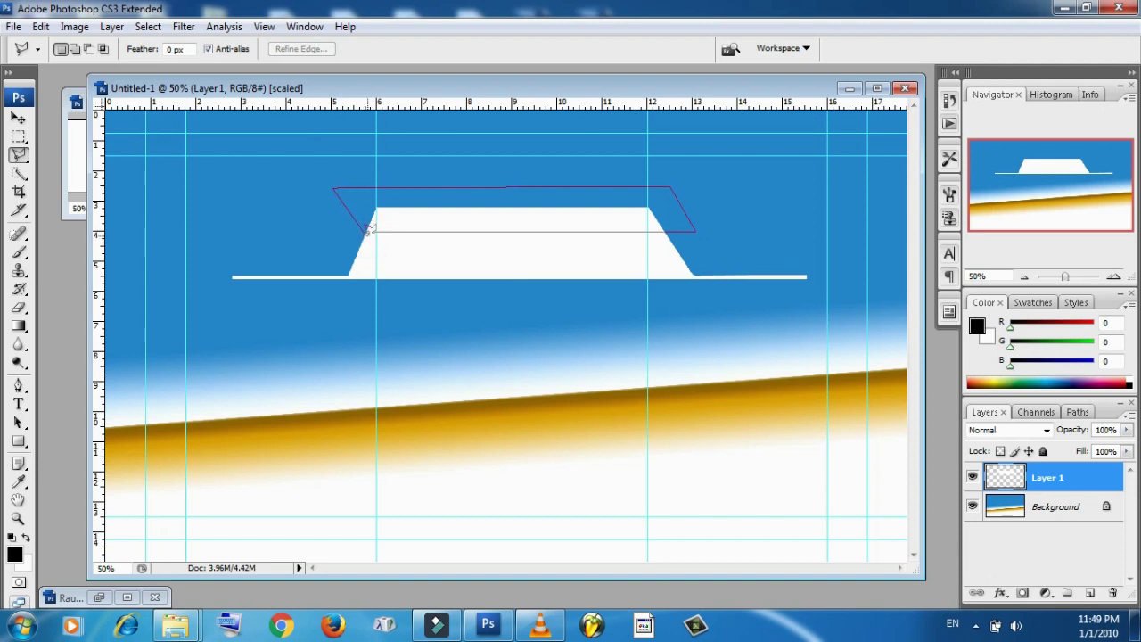
{"action": "double_click", "coordinate": [370, 228]}
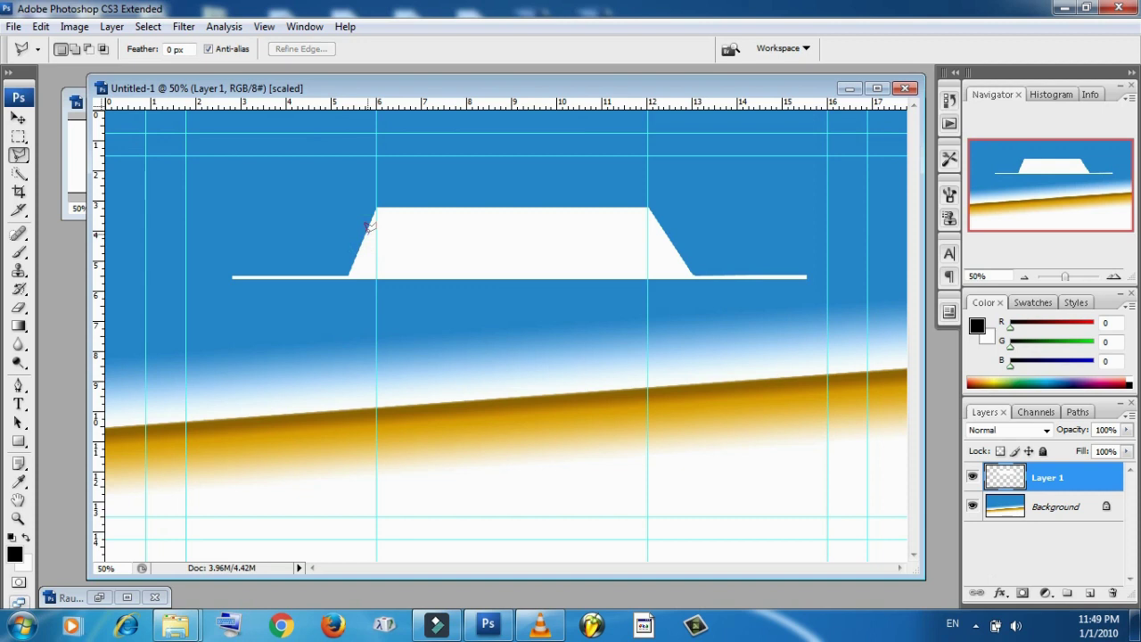
{"action": "double_click", "coordinate": [370, 229]}
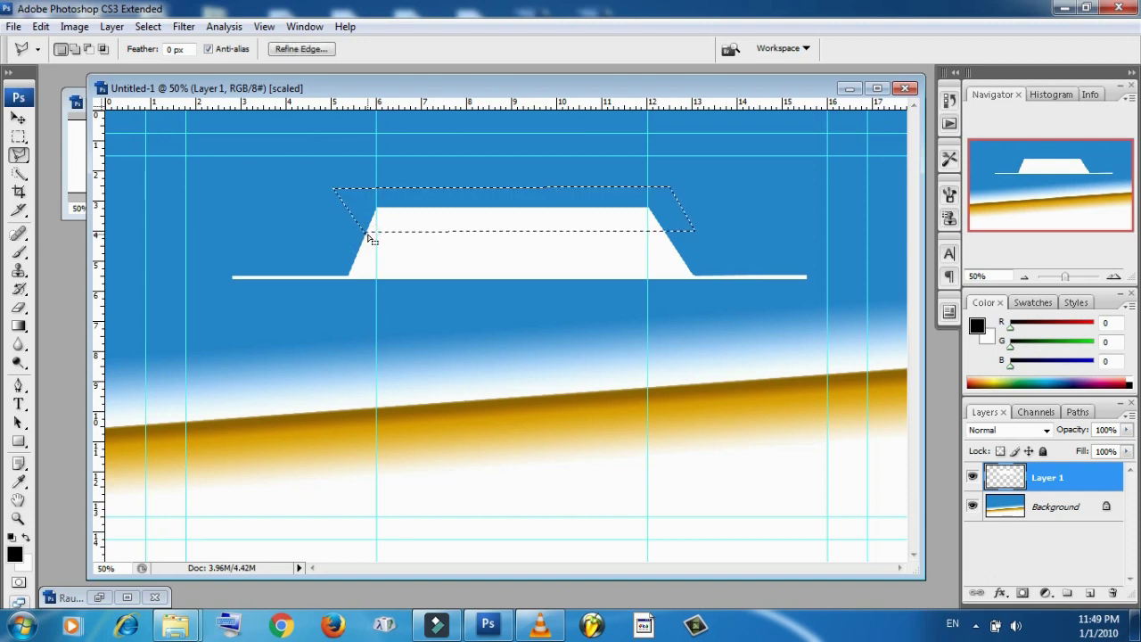
{"action": "key", "text": "Delete"}
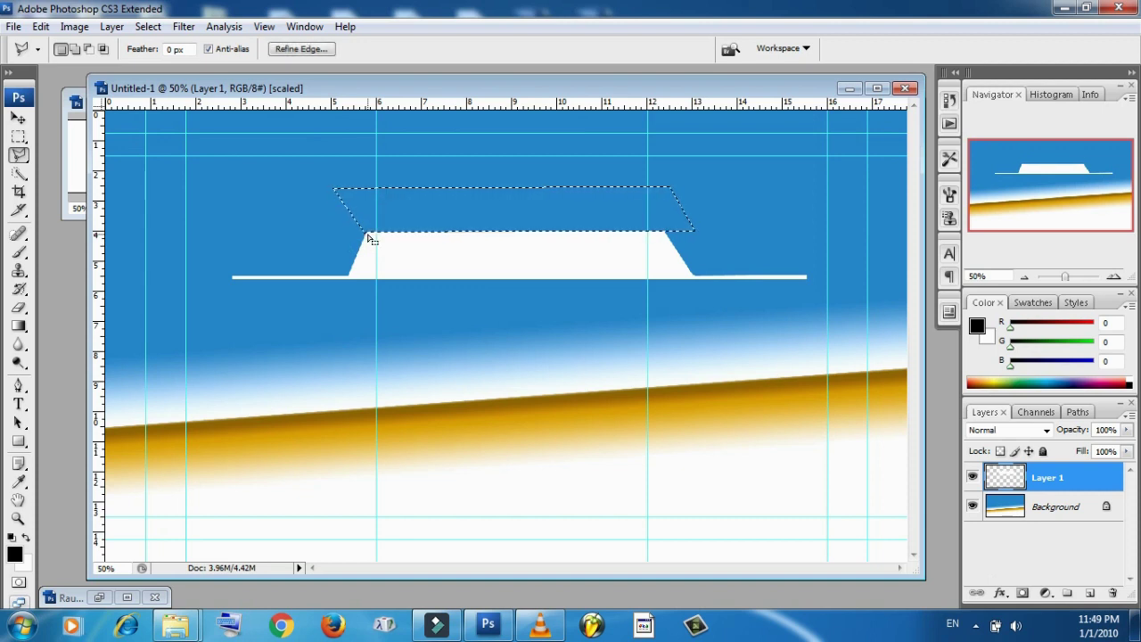
{"action": "key", "text": "ctrl+d"}
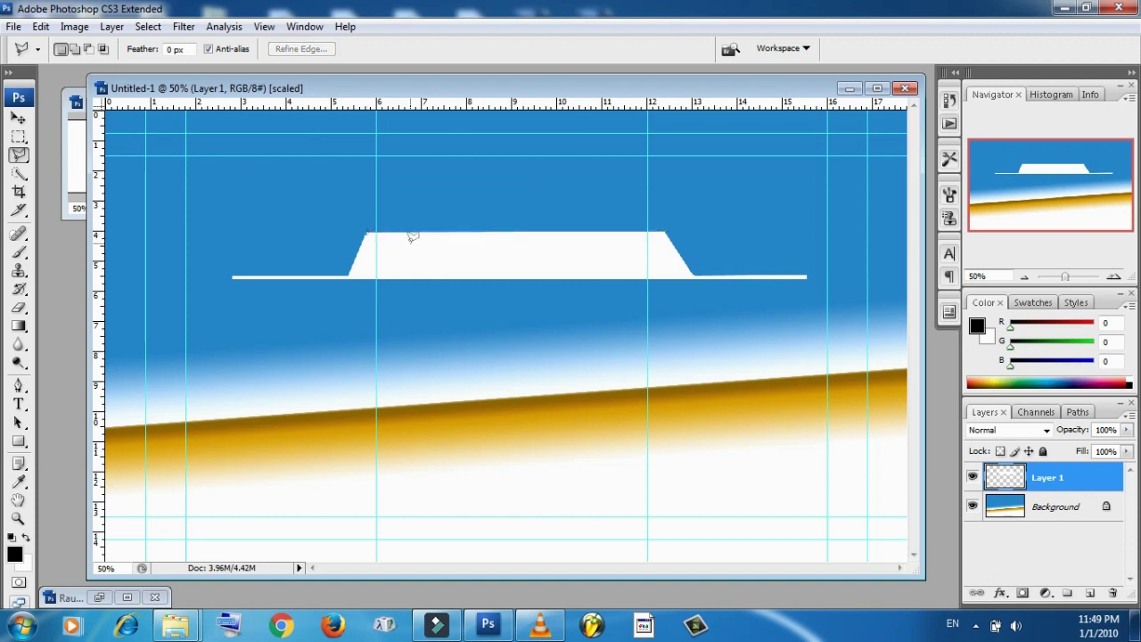
Nudge the white trapezoid tab up and to the left, and choose the Paint Bucket tool from the Gradient flyout
{"action": "left_click", "coordinate": [18, 117]}
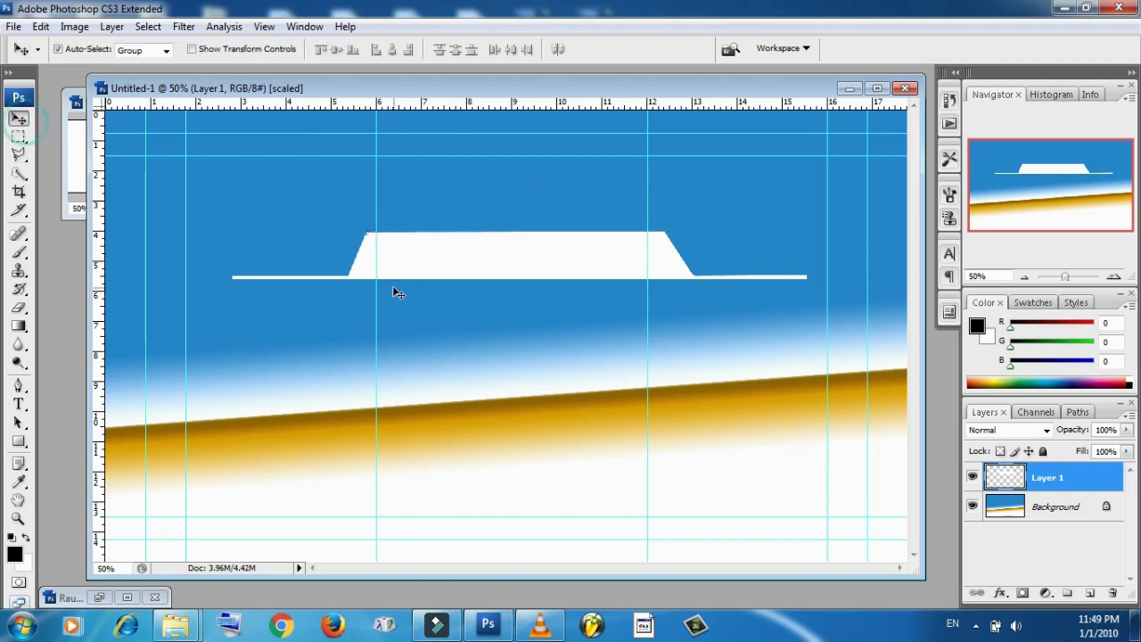
{"action": "left_click_drag", "start_coordinate": [462, 263], "coordinate": [443, 255]}
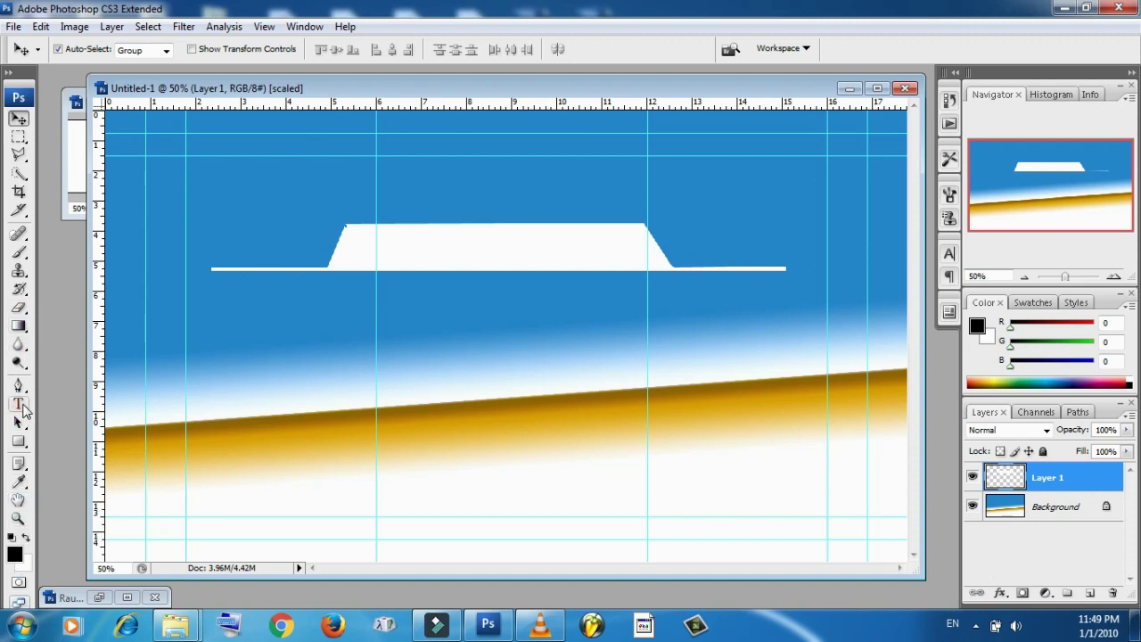
{"action": "left_click", "coordinate": [19, 407]}
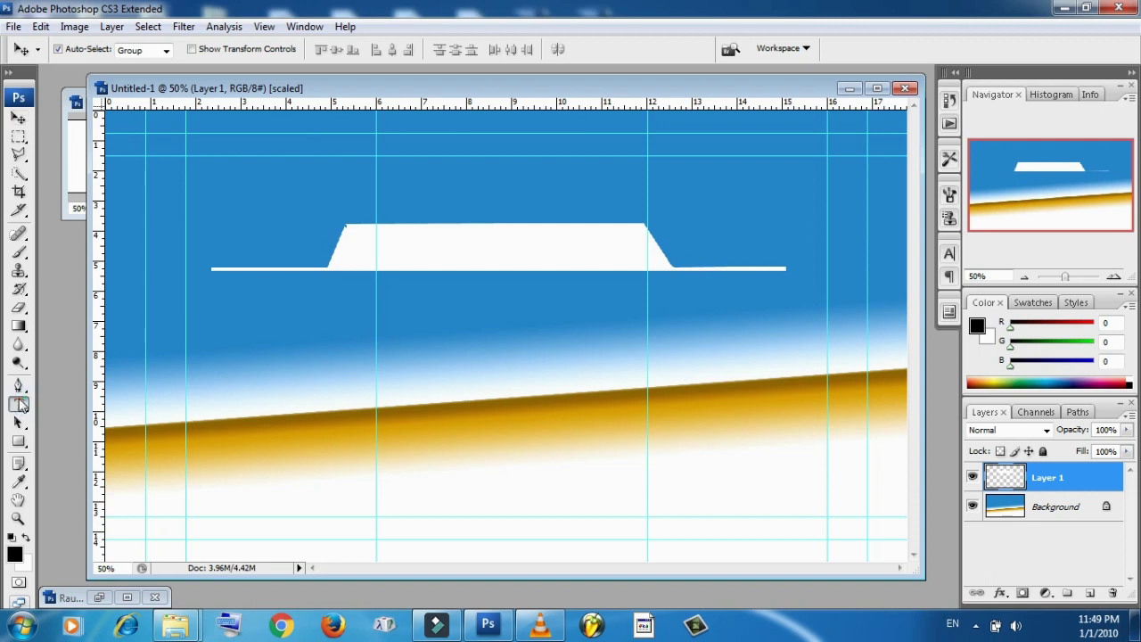
{"action": "left_click", "coordinate": [20, 325]}
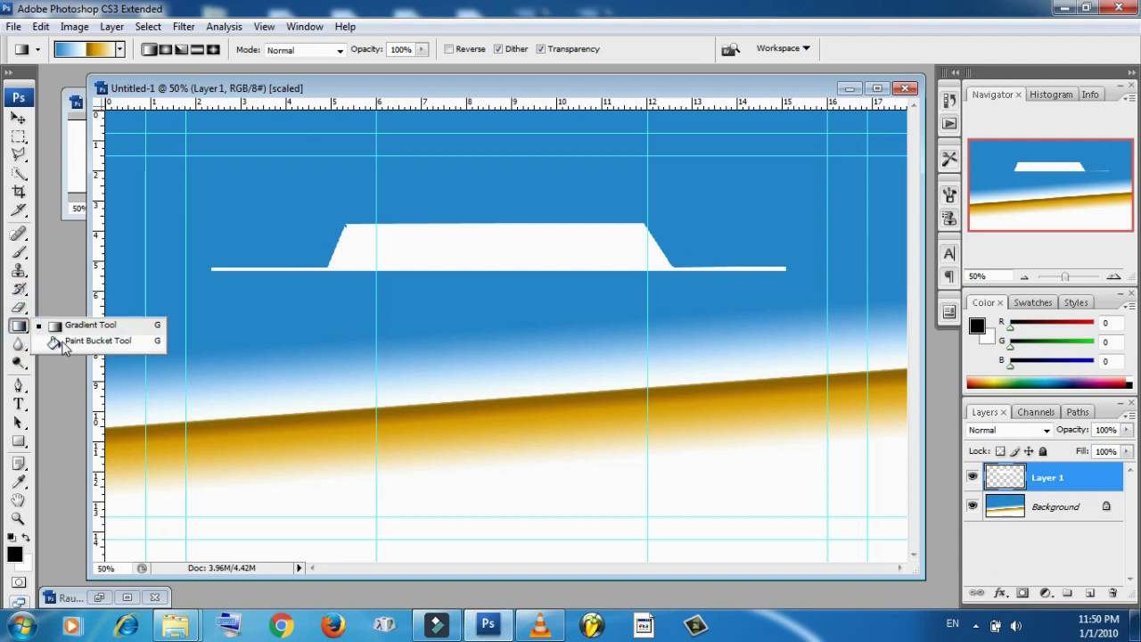
{"action": "left_click_drag", "start_coordinate": [22, 332], "coordinate": [65, 347]}
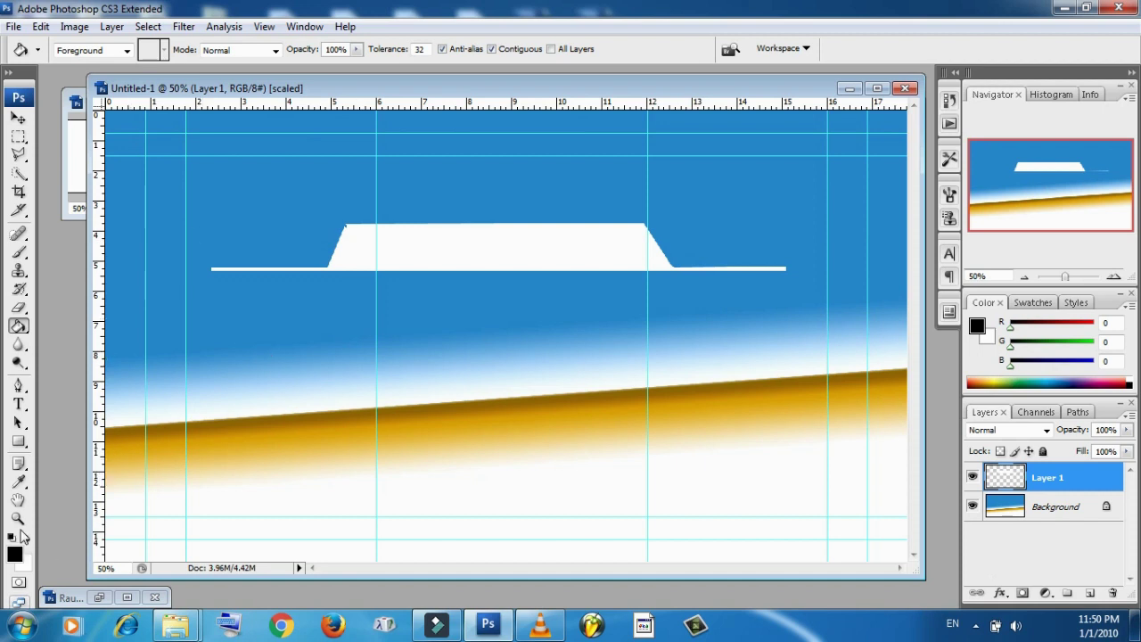
With the Type tool active, set the text colour to bright red f71212 (R 247, G 18, B 18)
{"action": "left_click", "coordinate": [18, 406]}
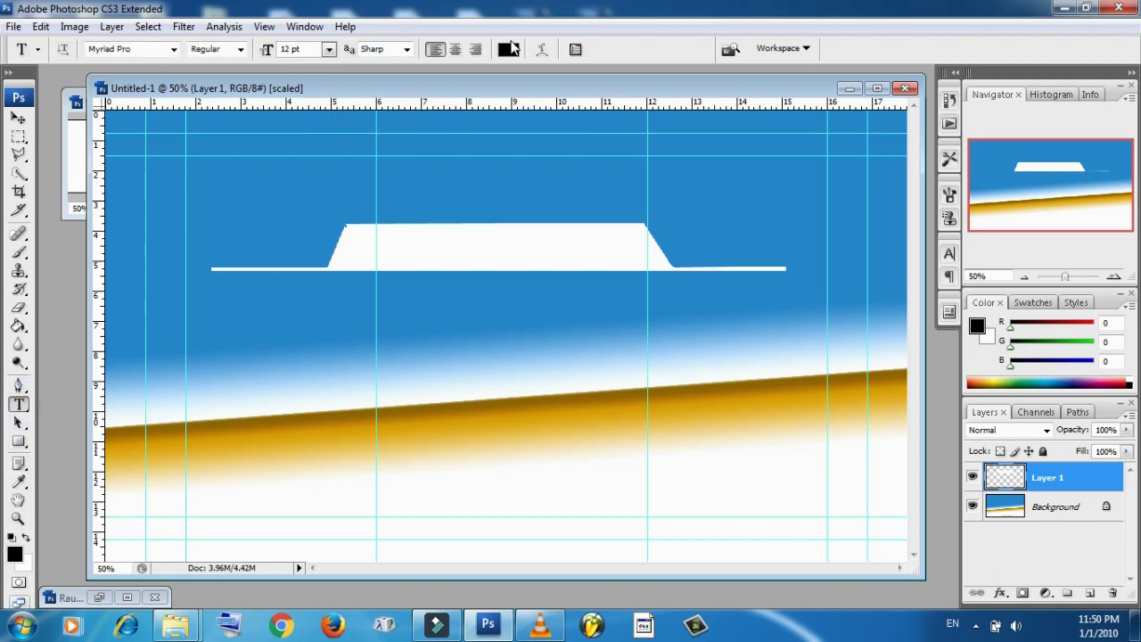
{"action": "left_click", "coordinate": [510, 49]}
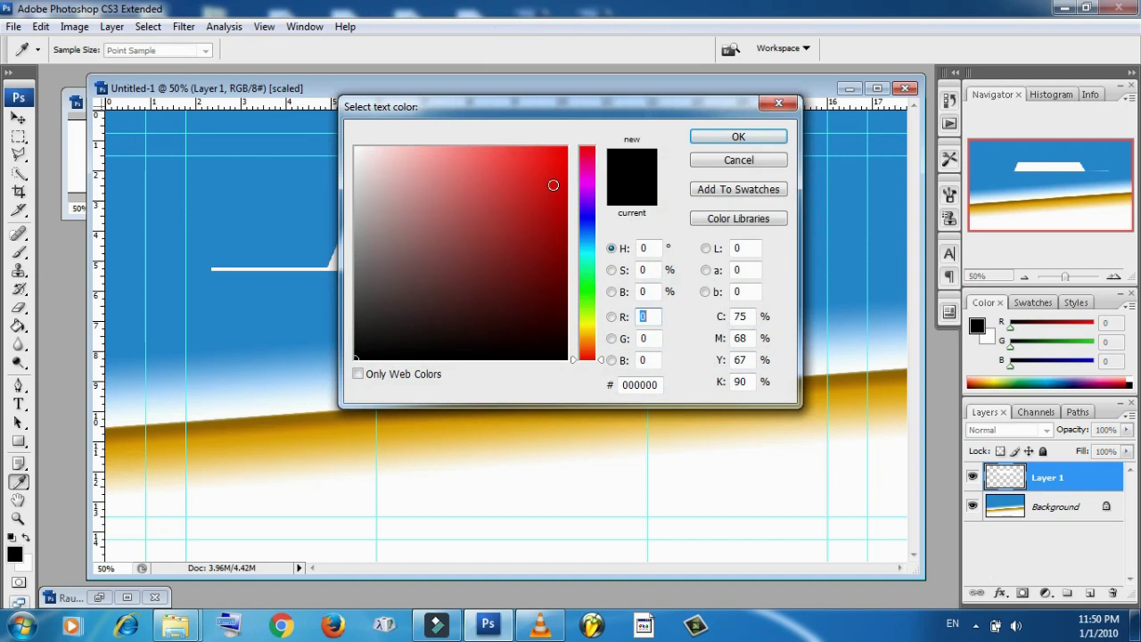
{"action": "left_click", "coordinate": [552, 155]}
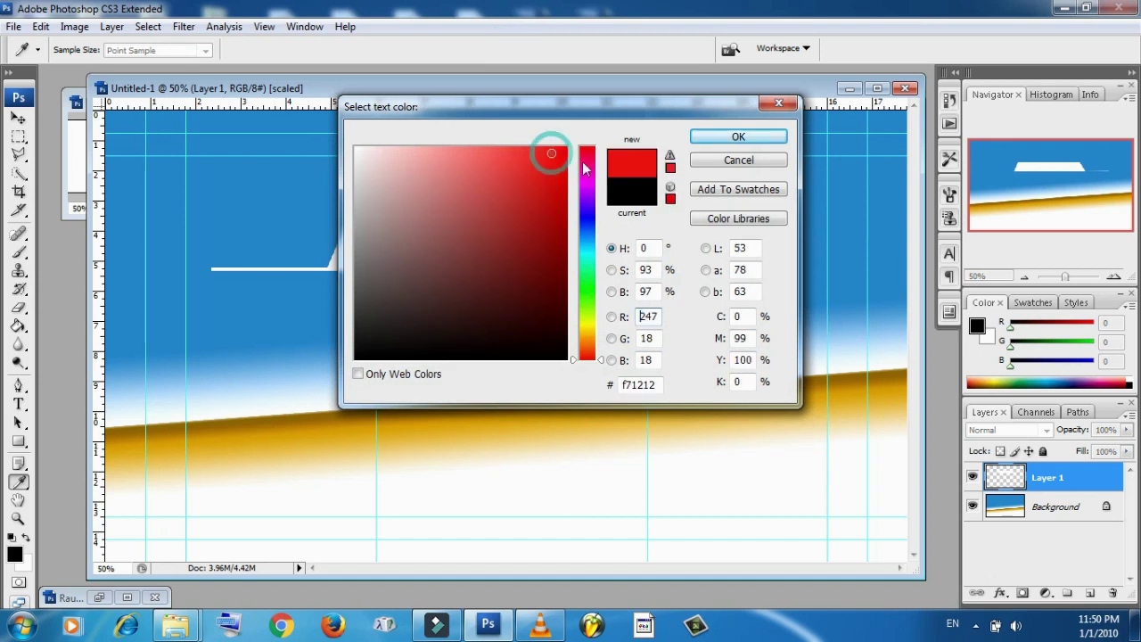
{"action": "left_click", "coordinate": [740, 137]}
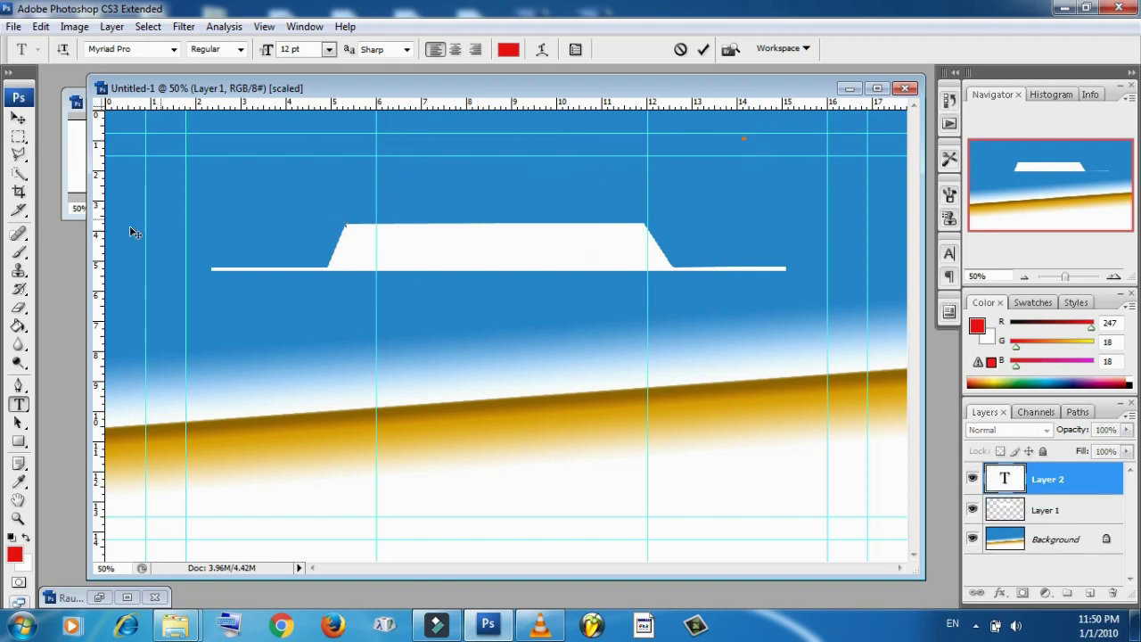
Try a red Paint Bucket fill on the rasterized type layer Layer 2, then undo it
{"action": "left_click", "coordinate": [18, 326]}
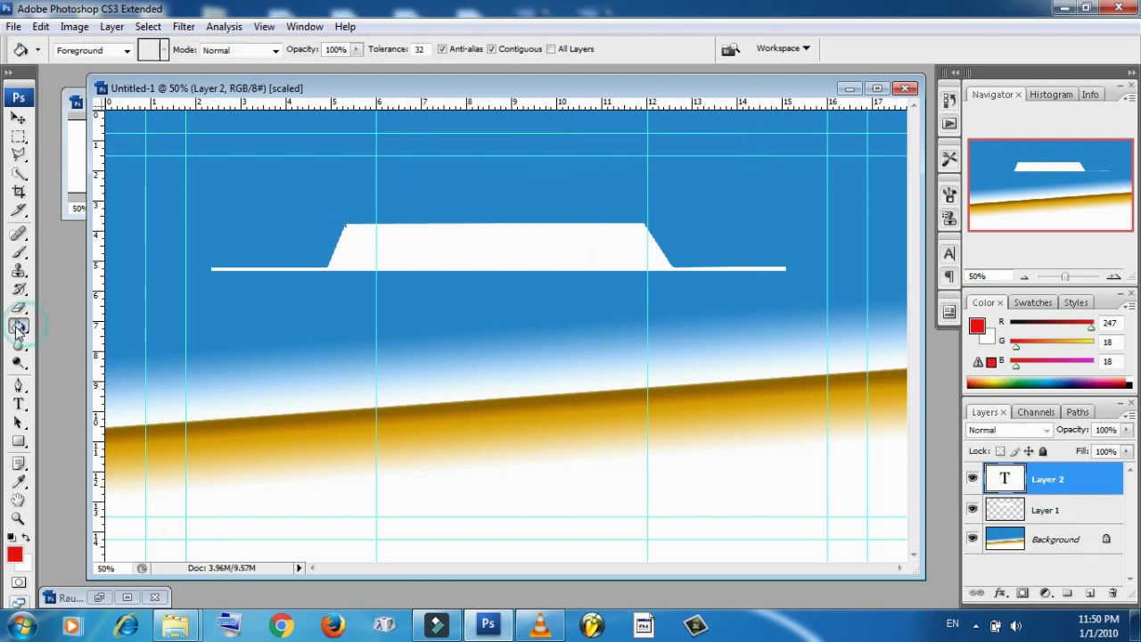
{"action": "left_click", "coordinate": [423, 243]}
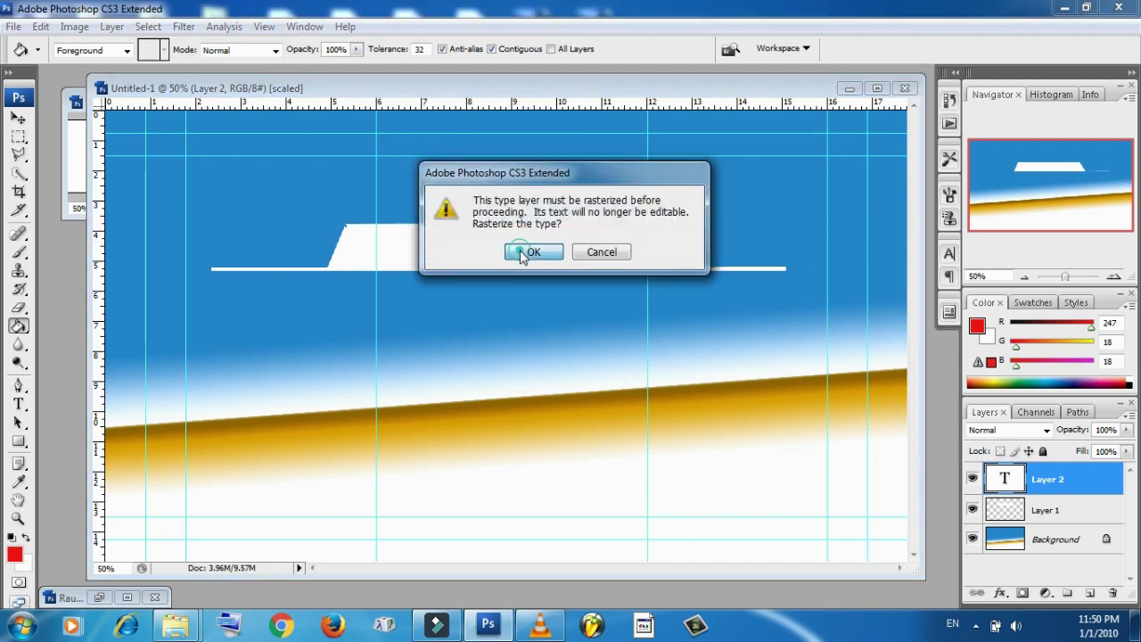
{"action": "left_click", "coordinate": [524, 252]}
{"action": "left_click", "coordinate": [474, 230]}
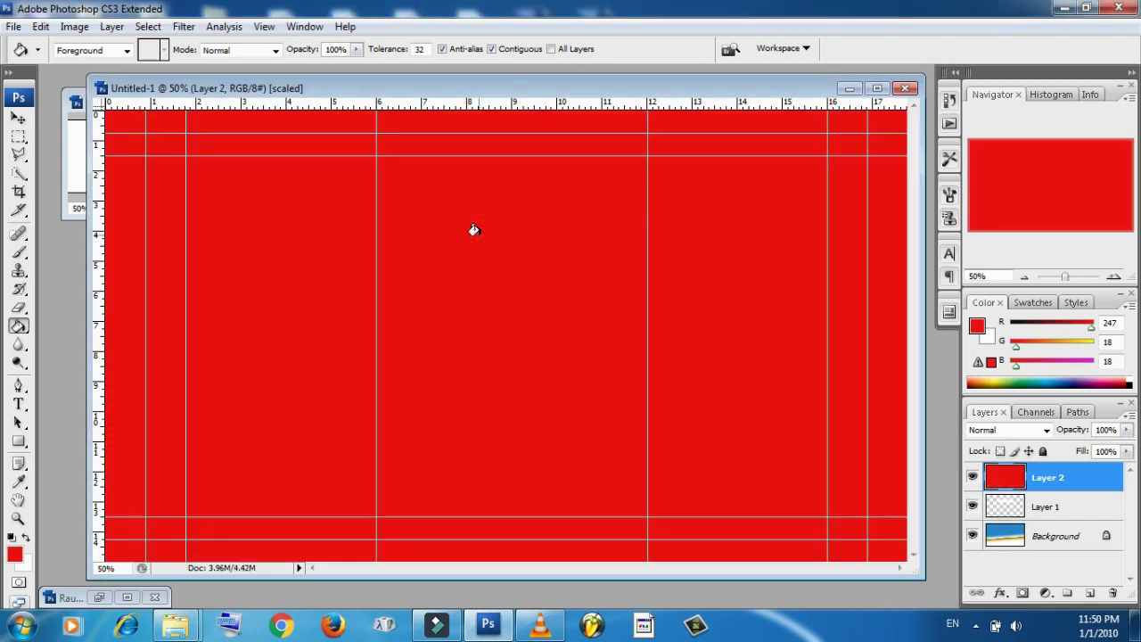
{"action": "key", "text": "ctrl+z"}
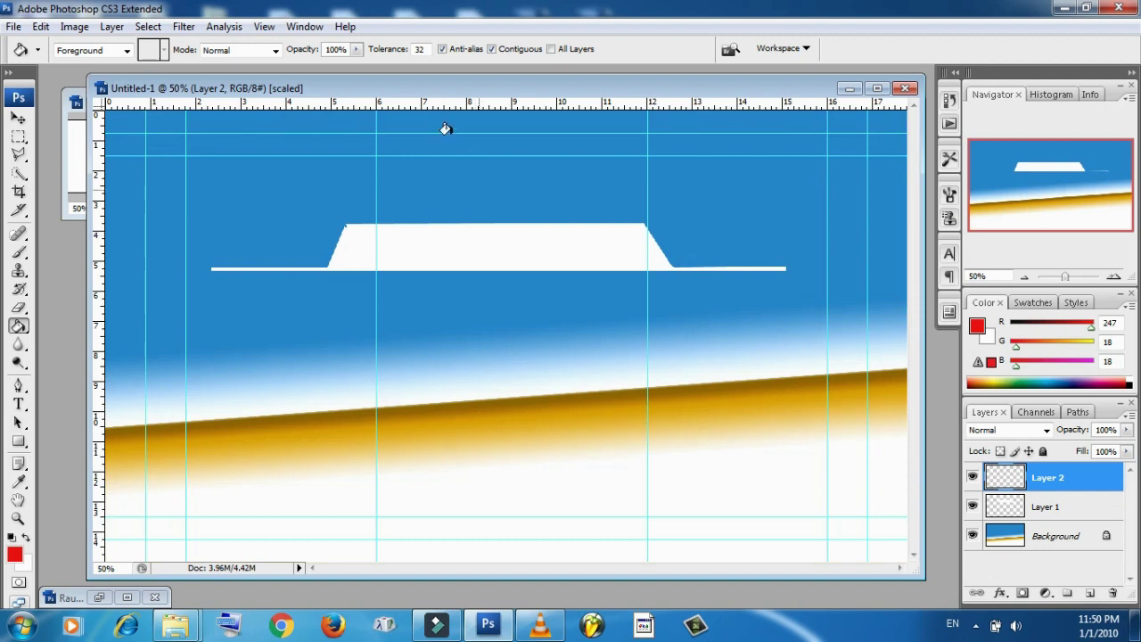
Make Layer 1 active from the canvas and fill the white trapezoid tab and base line red
{"action": "left_click", "coordinate": [19, 118]}
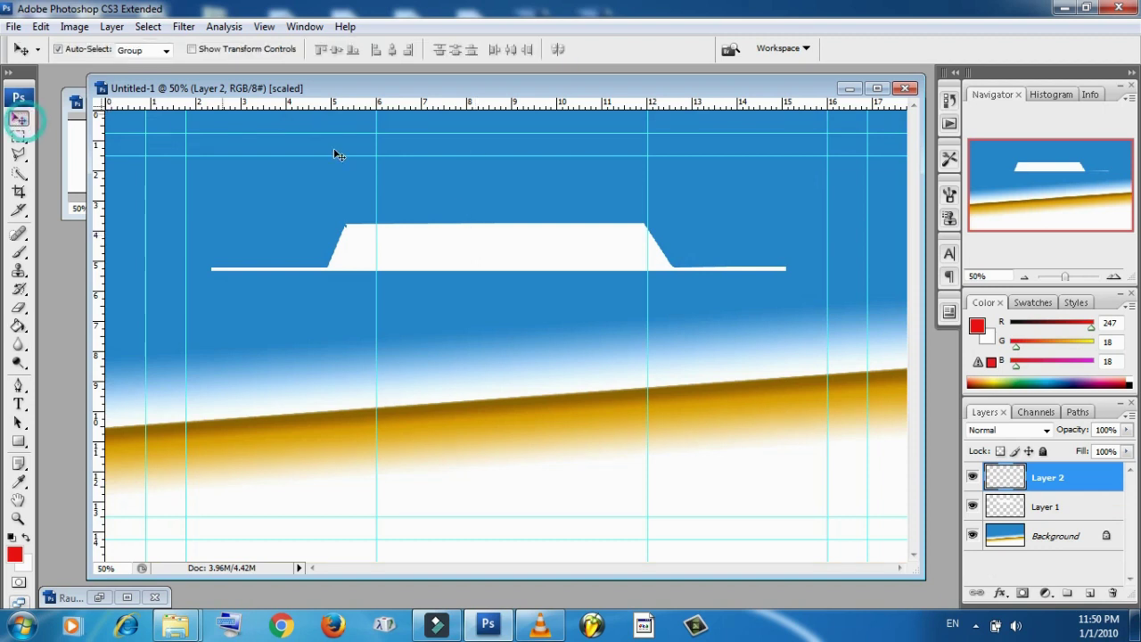
{"action": "right_click", "coordinate": [441, 246]}
{"action": "left_click", "coordinate": [473, 256]}
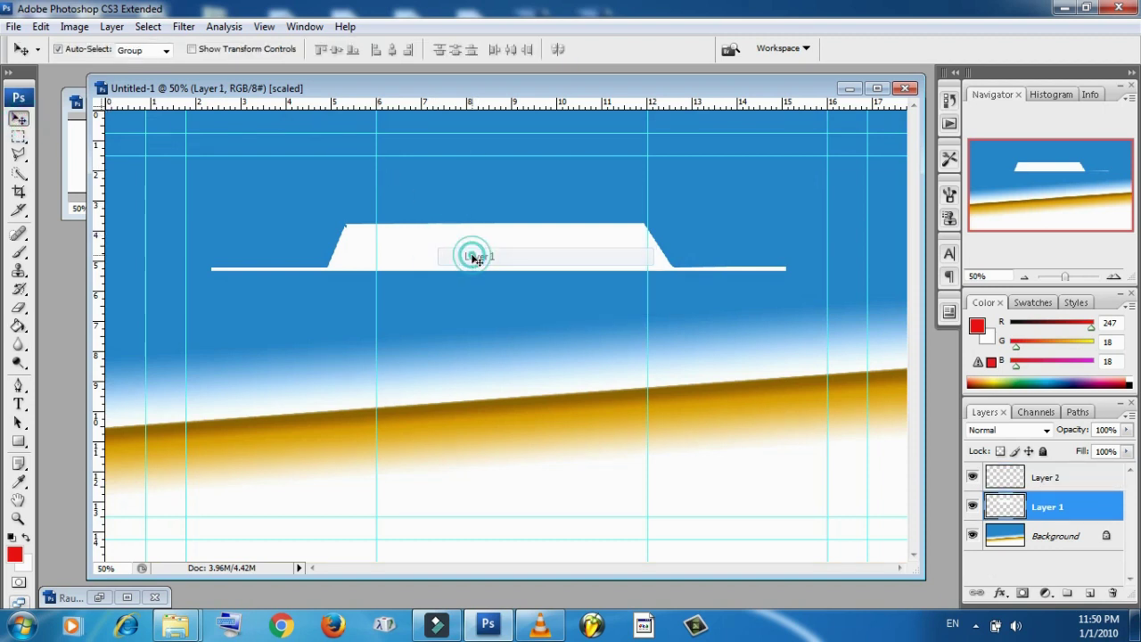
{"action": "left_click", "coordinate": [19, 325]}
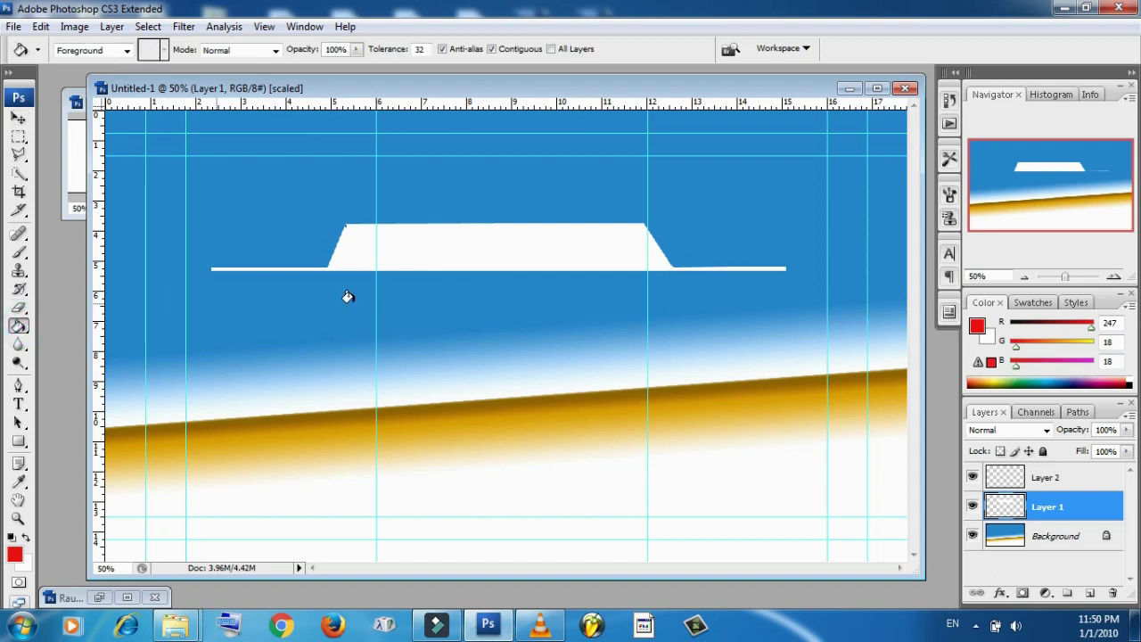
{"action": "left_click", "coordinate": [434, 244]}
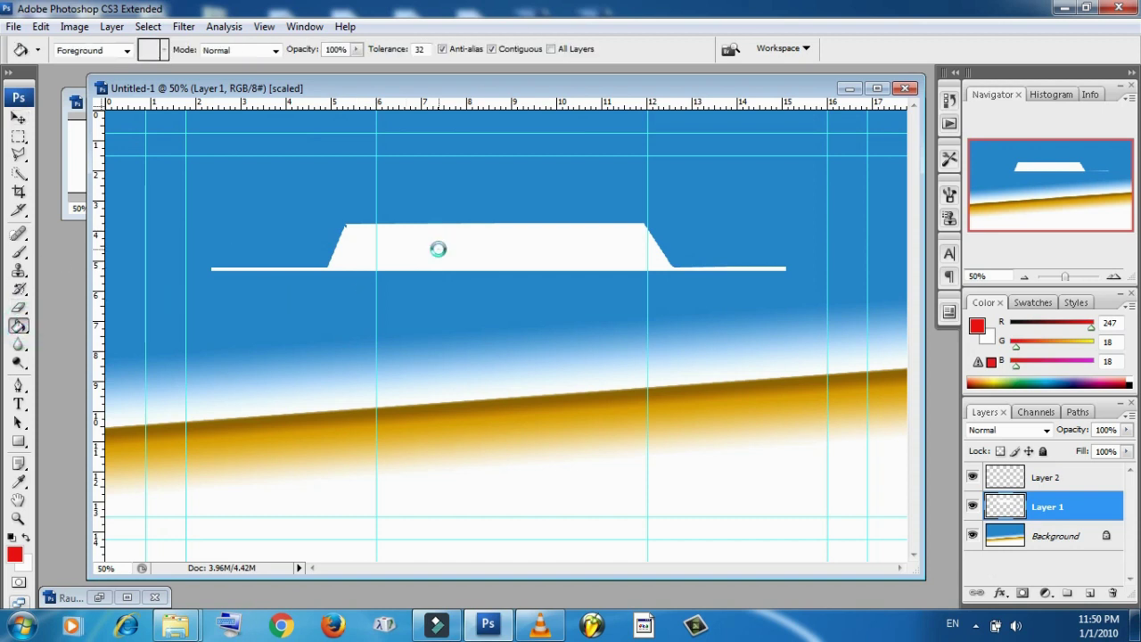
{"action": "left_click", "coordinate": [18, 118]}
{"action": "left_click", "coordinate": [454, 260]}
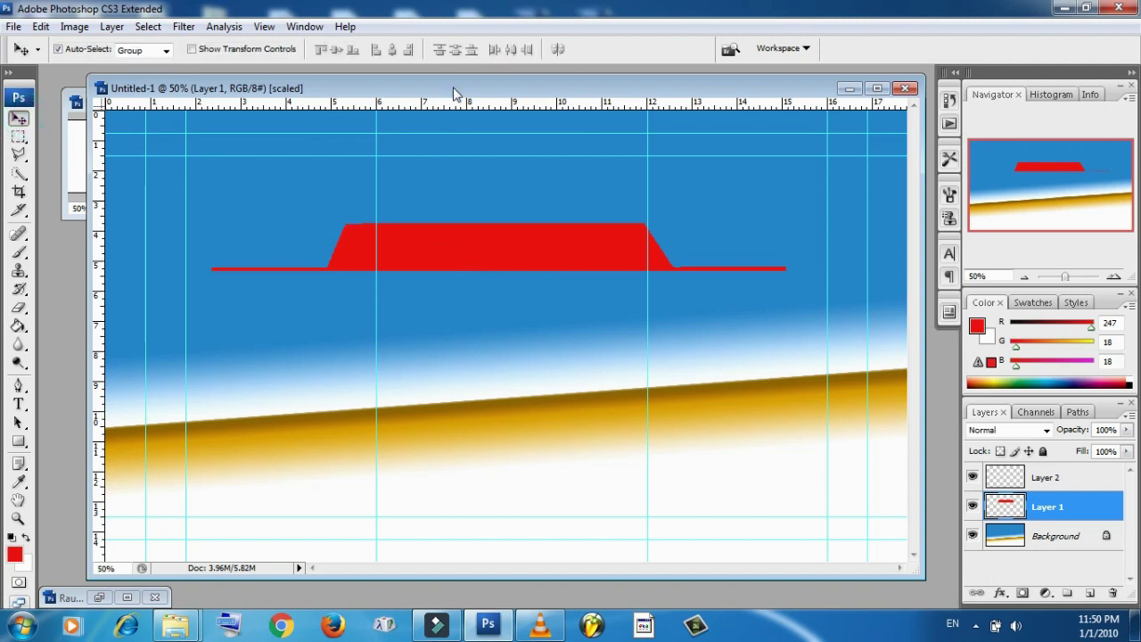
Close the empty Untitled-2 document without saving it
{"action": "mouse_move", "coordinate": [453, 92]}
{"action": "left_mouse_down"}
{"action": "mouse_move", "coordinate": [561, 114]}
{"action": "mouse_move", "coordinate": [570, 241]}
{"action": "left_mouse_up"}
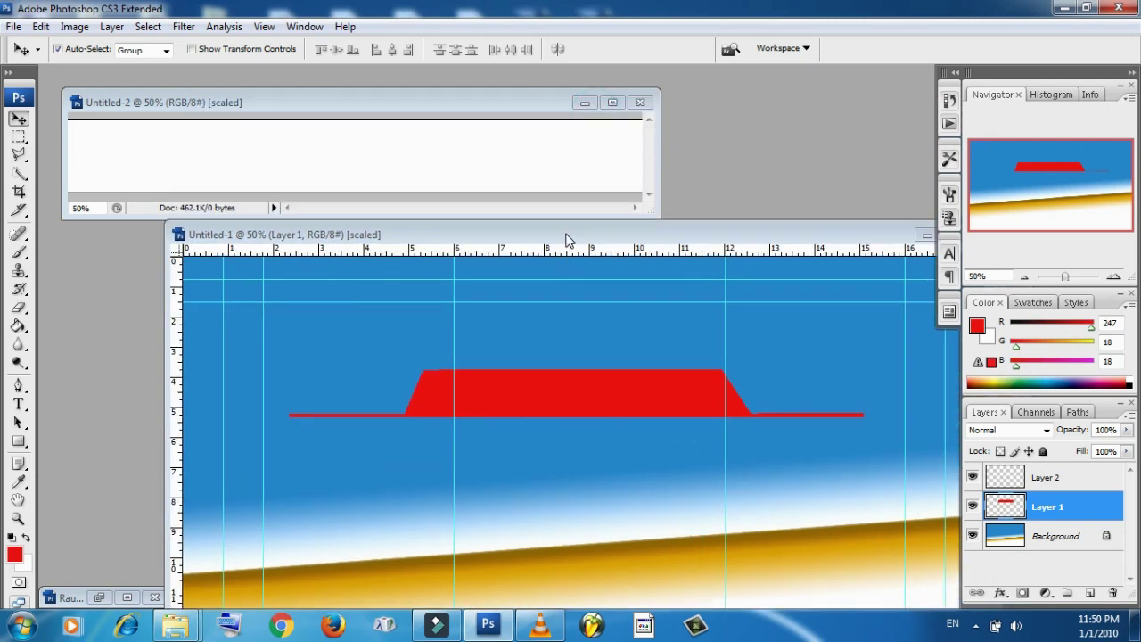
{"action": "left_click", "coordinate": [642, 103]}
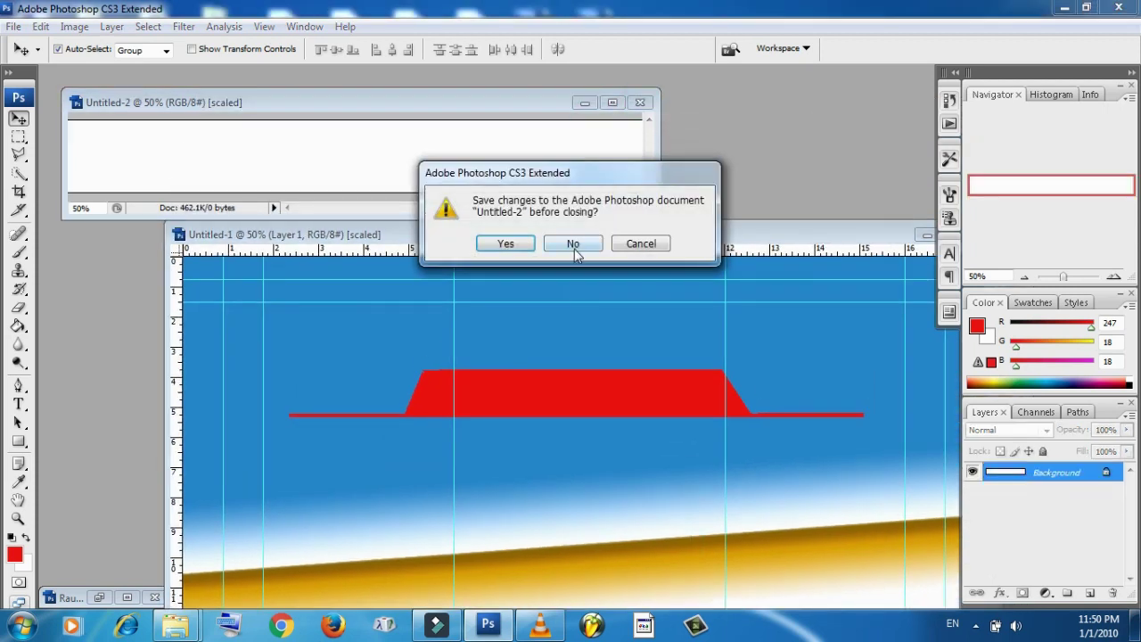
{"action": "left_click", "coordinate": [573, 247]}
{"action": "left_click_drag", "start_coordinate": [571, 235], "coordinate": [527, 55]}
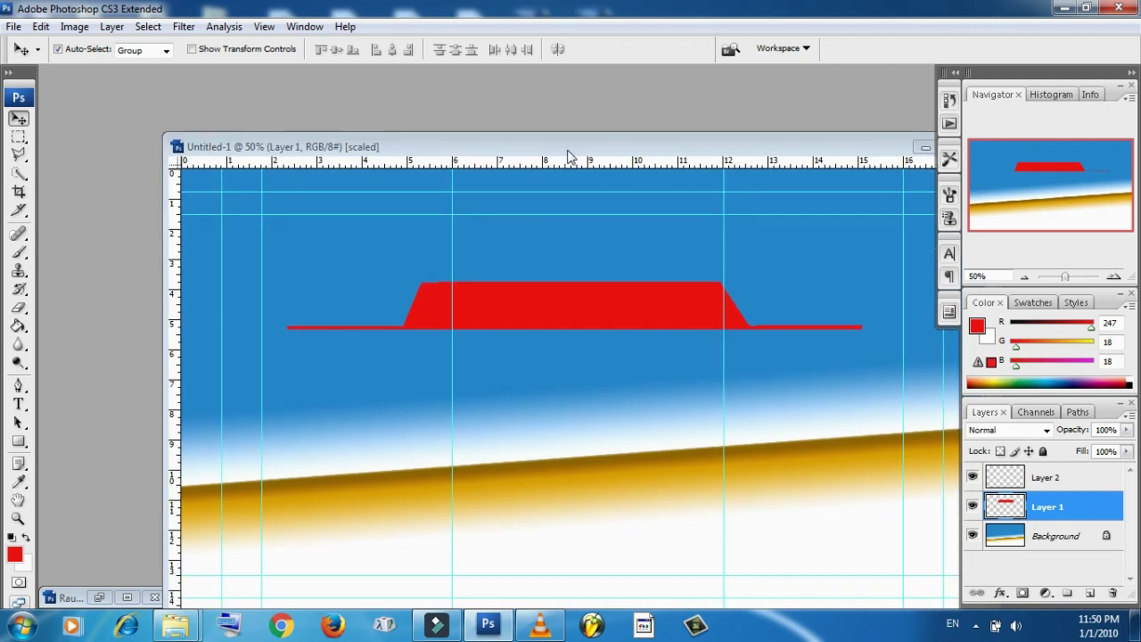
{"action": "left_click", "coordinate": [128, 597]}
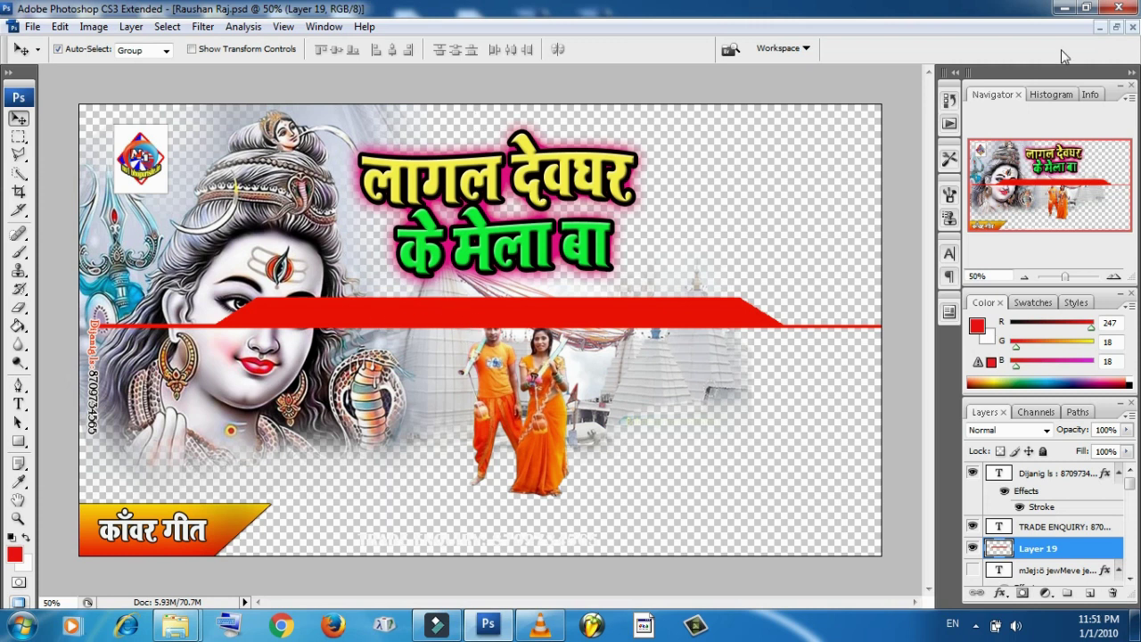
{"action": "left_click", "coordinate": [1115, 29]}
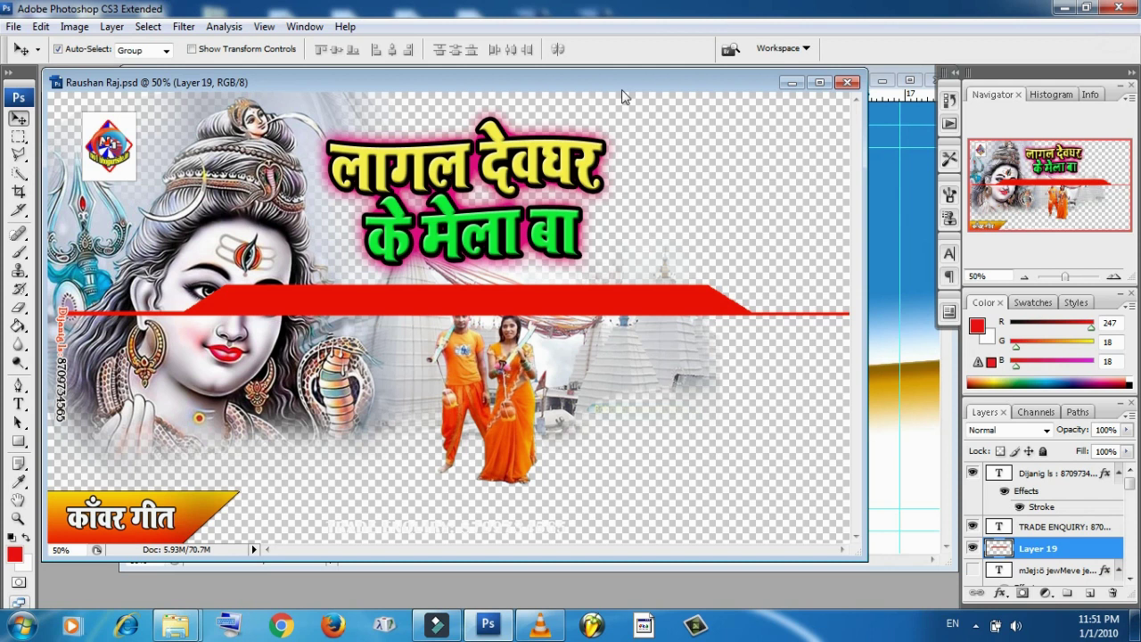
{"action": "left_click_drag", "start_coordinate": [621, 83], "coordinate": [670, 322]}
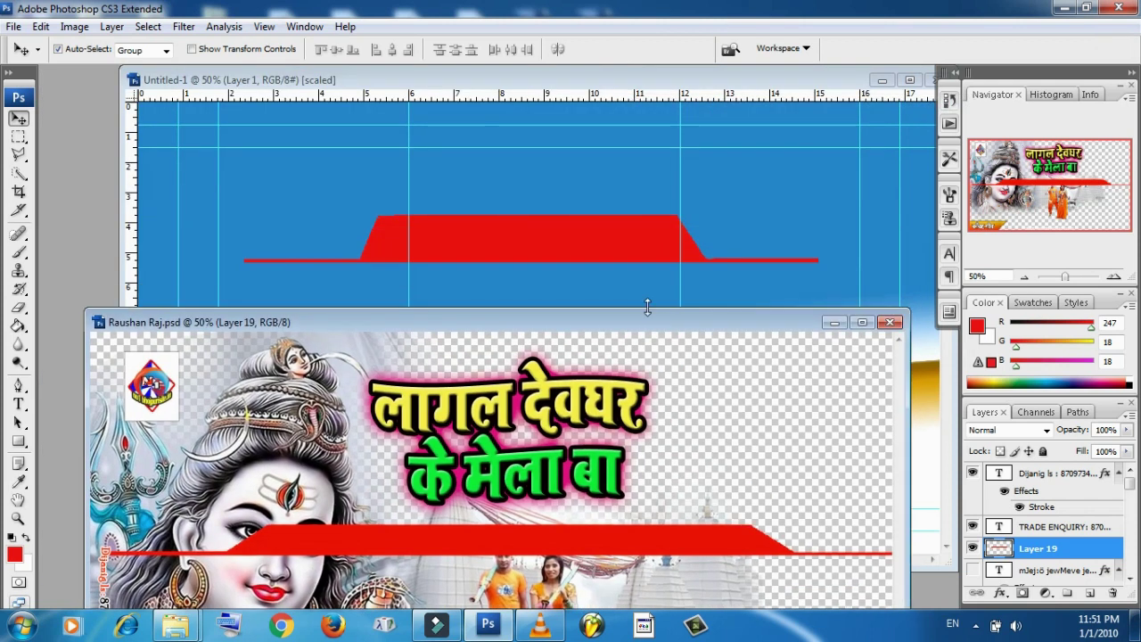
{"action": "left_click", "coordinate": [595, 223]}
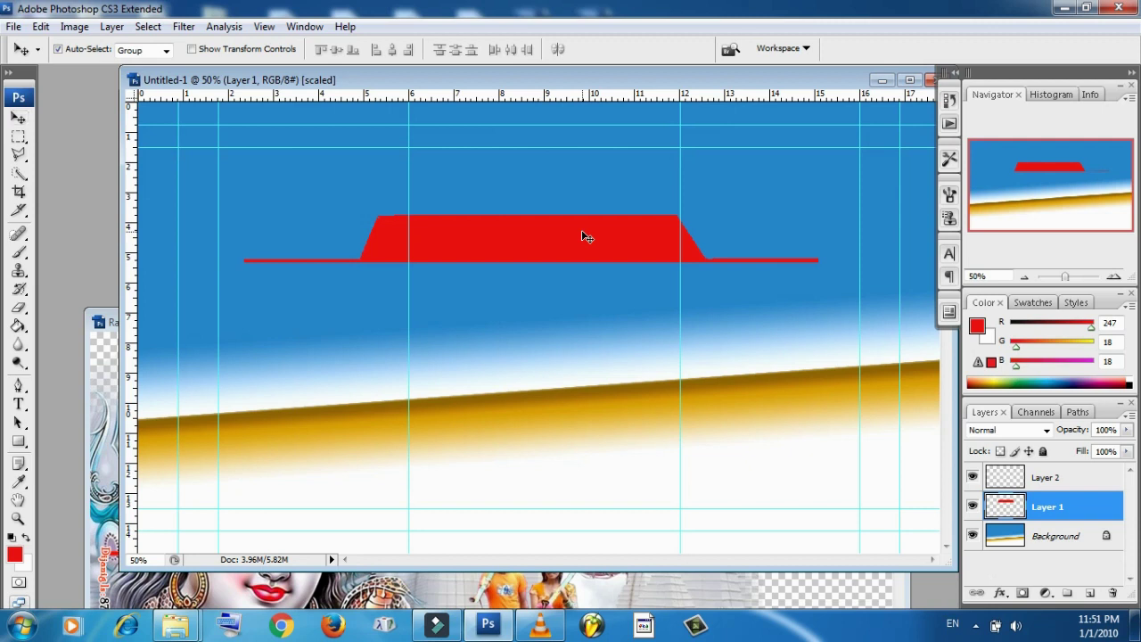
Free-transform the red tab down to about 54% of its height, leaving Untitled-1 in front
{"action": "key", "text": "ctrl+t"}
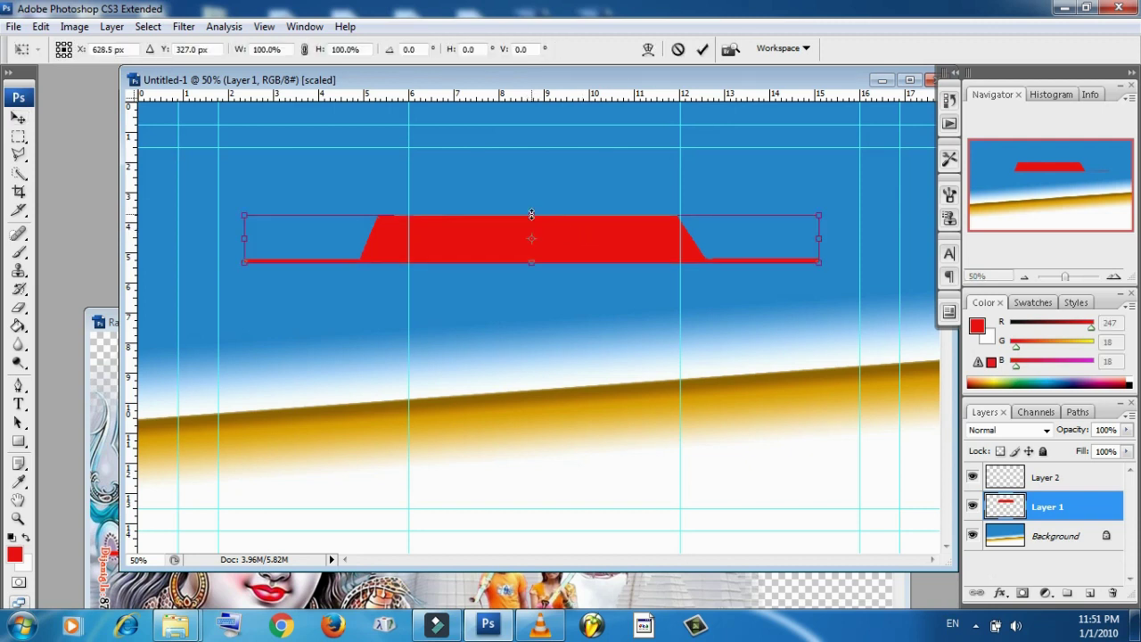
{"action": "left_click_drag", "start_coordinate": [532, 215], "coordinate": [536, 235]}
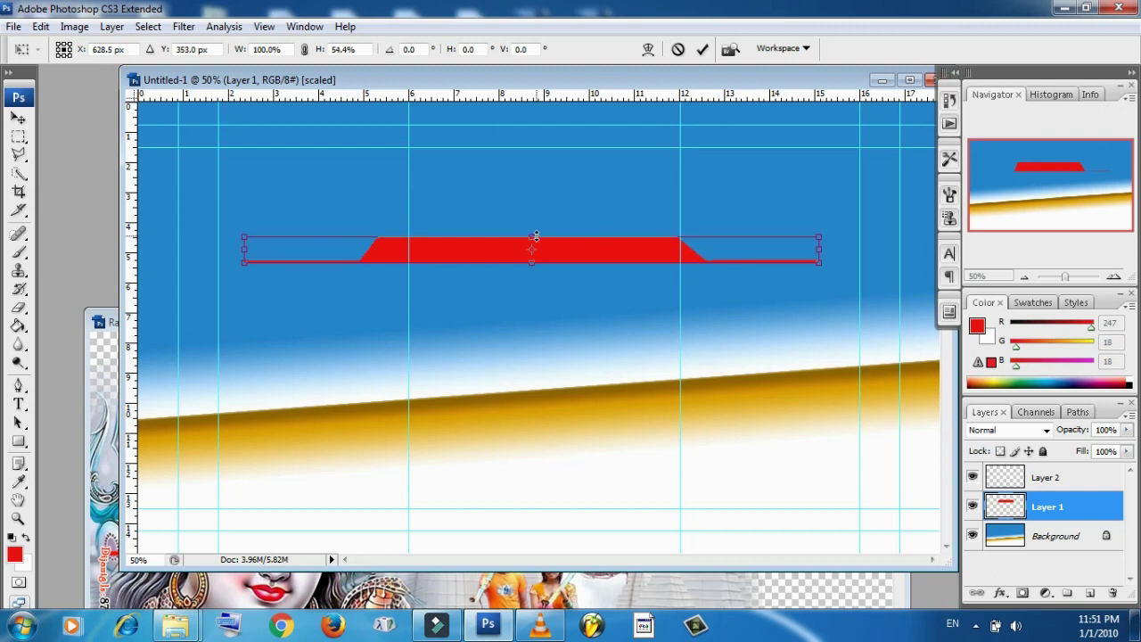
{"action": "key", "text": "Return"}
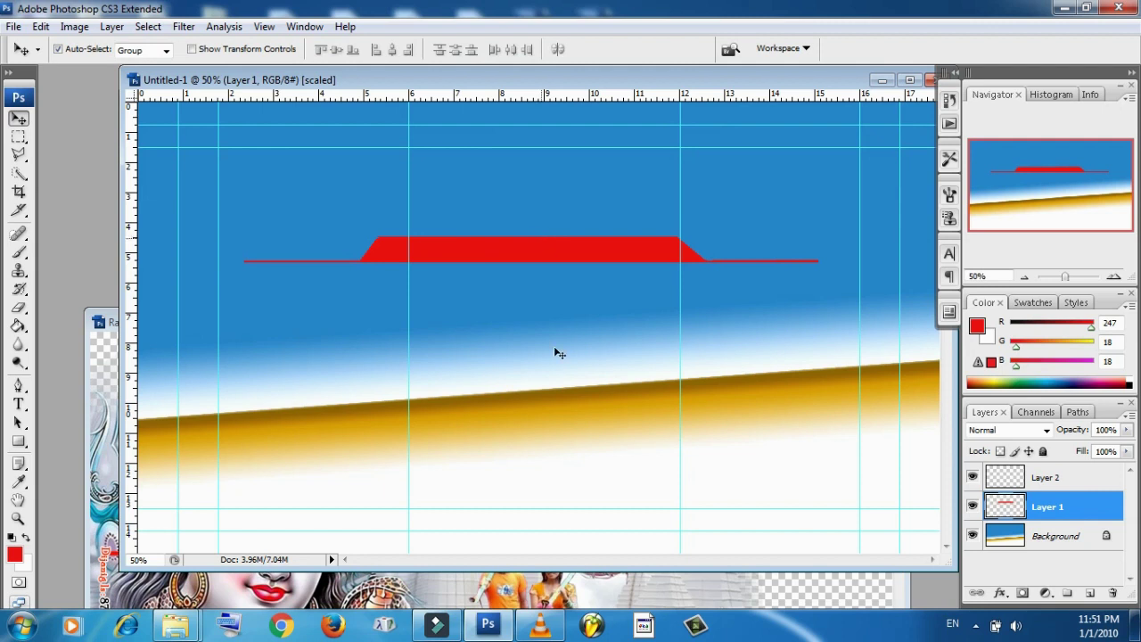
{"action": "left_click", "coordinate": [669, 588]}
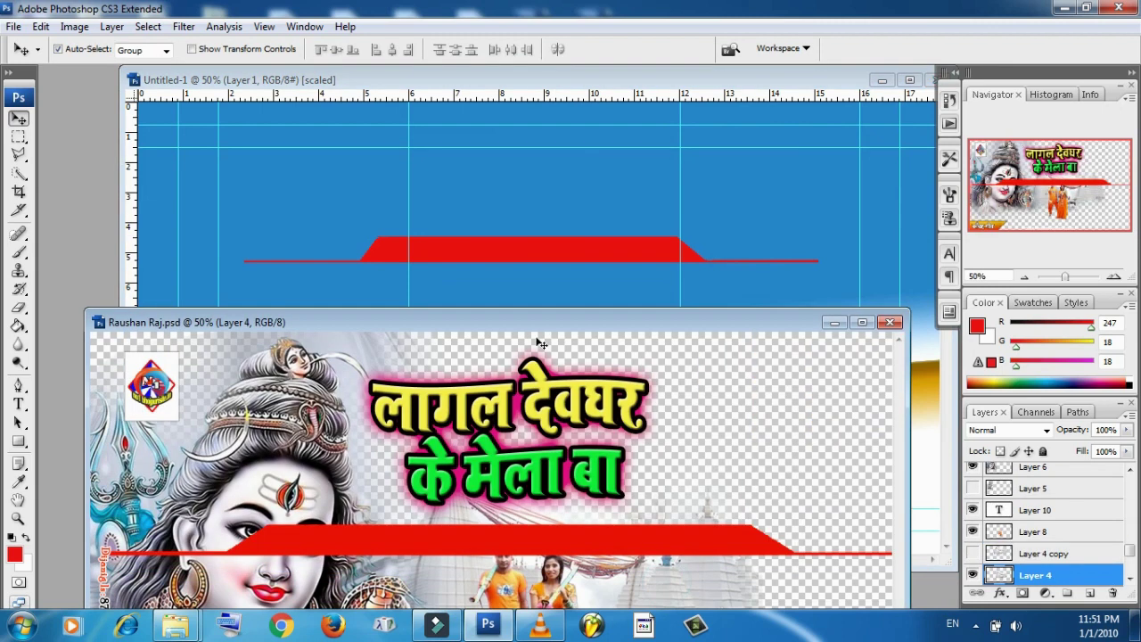
{"action": "left_click", "coordinate": [529, 248]}
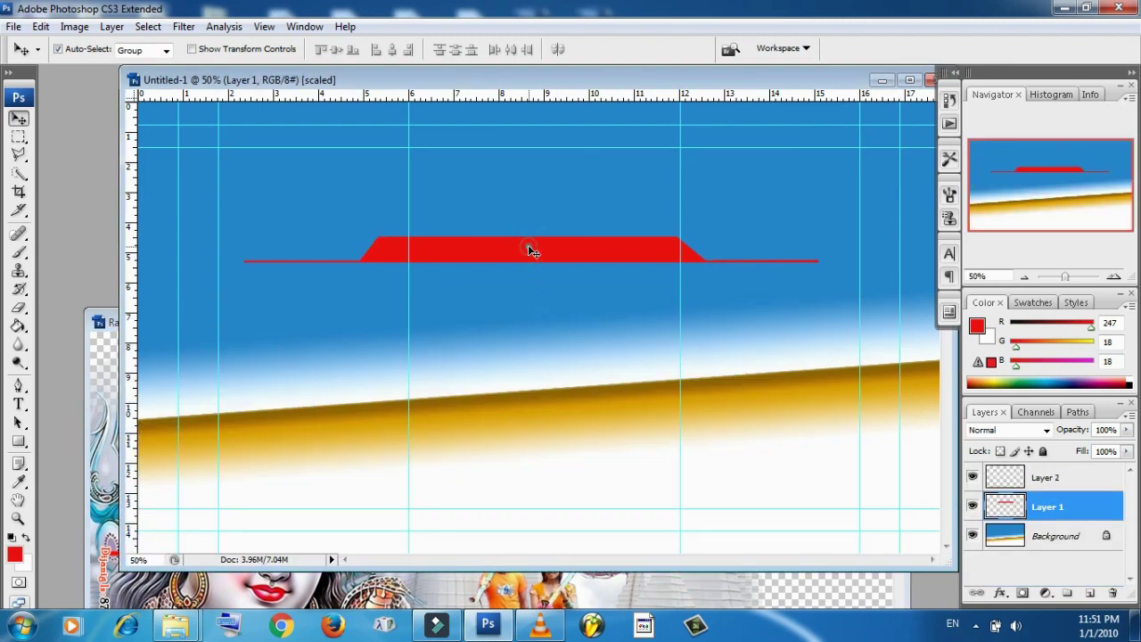
{"action": "left_click_drag", "start_coordinate": [529, 250], "coordinate": [105, 351]}
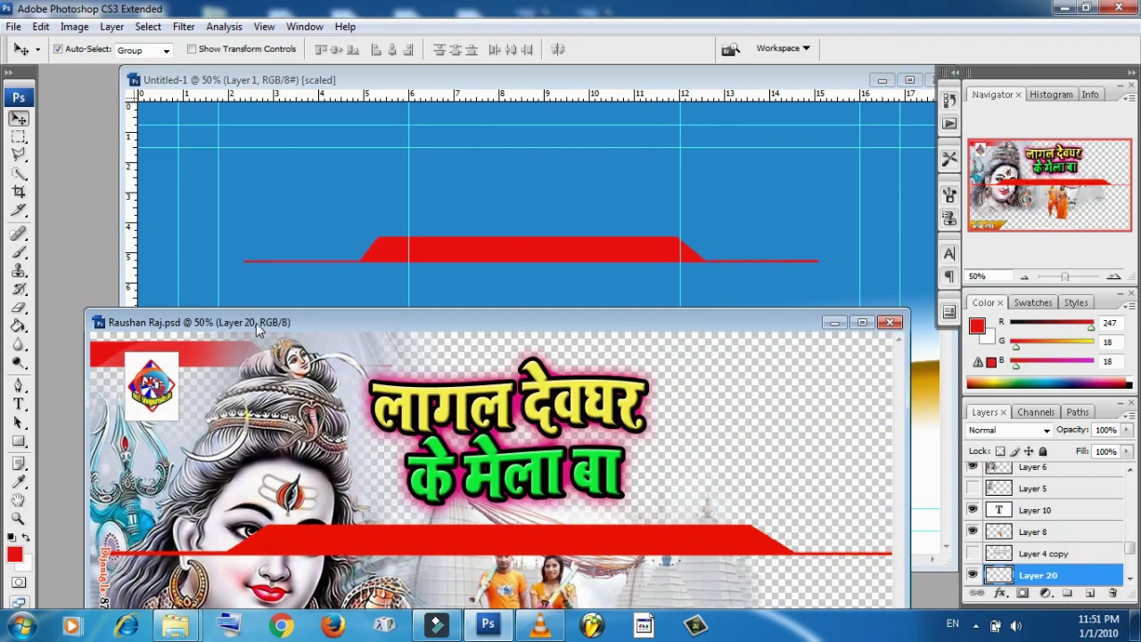
{"action": "left_click_drag", "start_coordinate": [257, 326], "coordinate": [316, 106]}
{"action": "left_click_drag", "start_coordinate": [234, 136], "coordinate": [480, 517]}
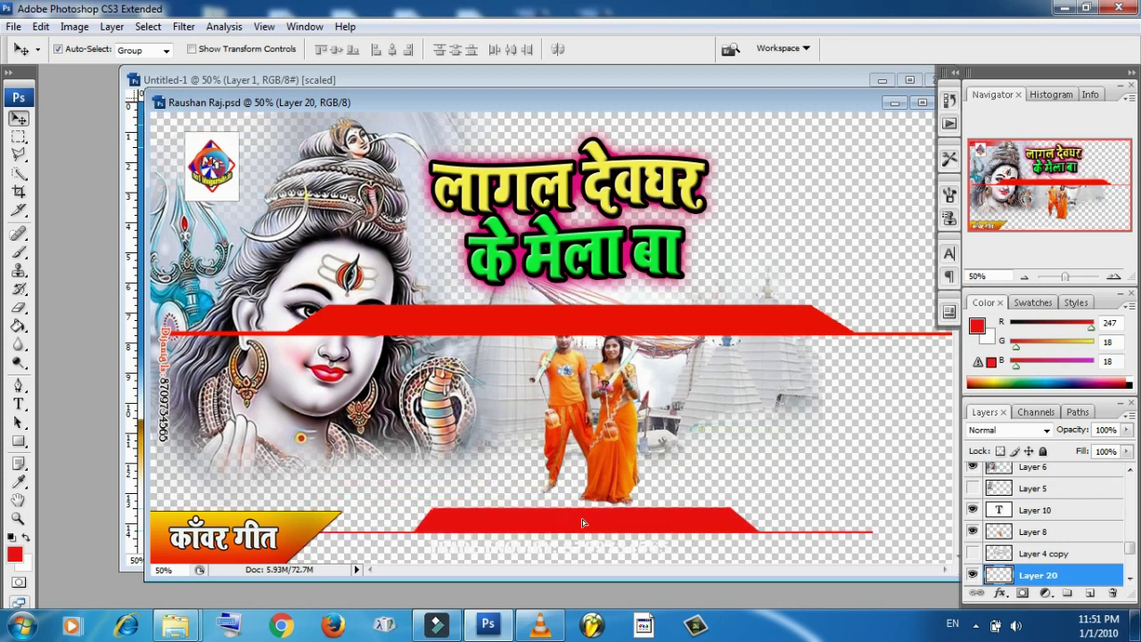
Place the tab behind the bottom TRADE ENQUIRY text and nudge the couple image down-right
{"action": "mouse_move", "coordinate": [480, 517]}
{"action": "left_mouse_down"}
{"action": "mouse_move", "coordinate": [587, 547]}
{"action": "mouse_move", "coordinate": [568, 548]}
{"action": "left_mouse_up"}
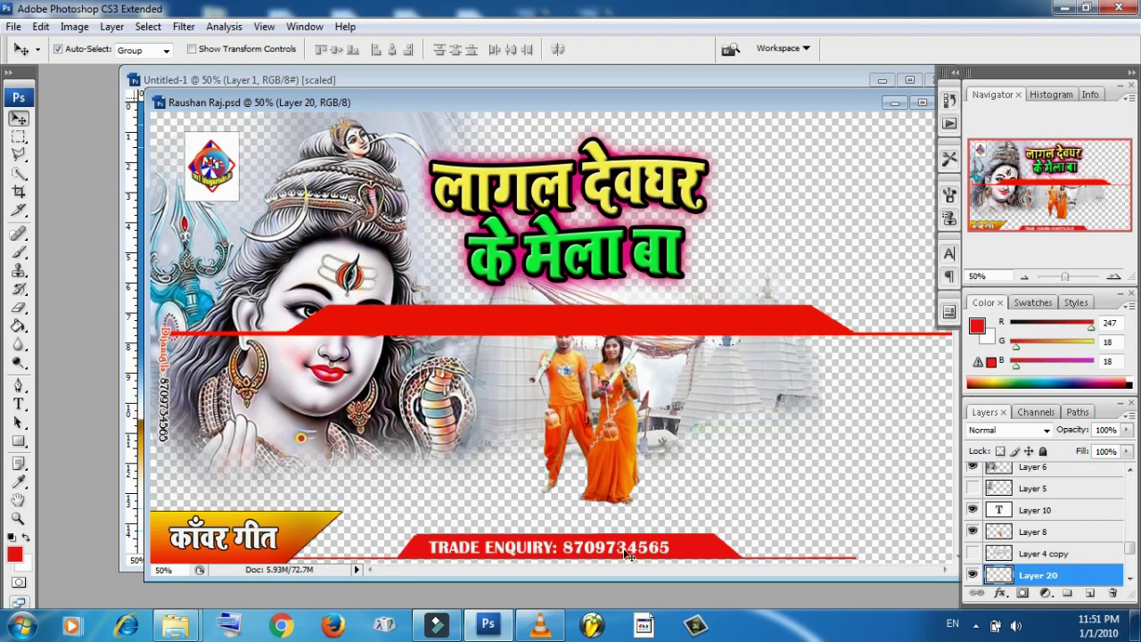
{"action": "left_click", "coordinate": [621, 389]}
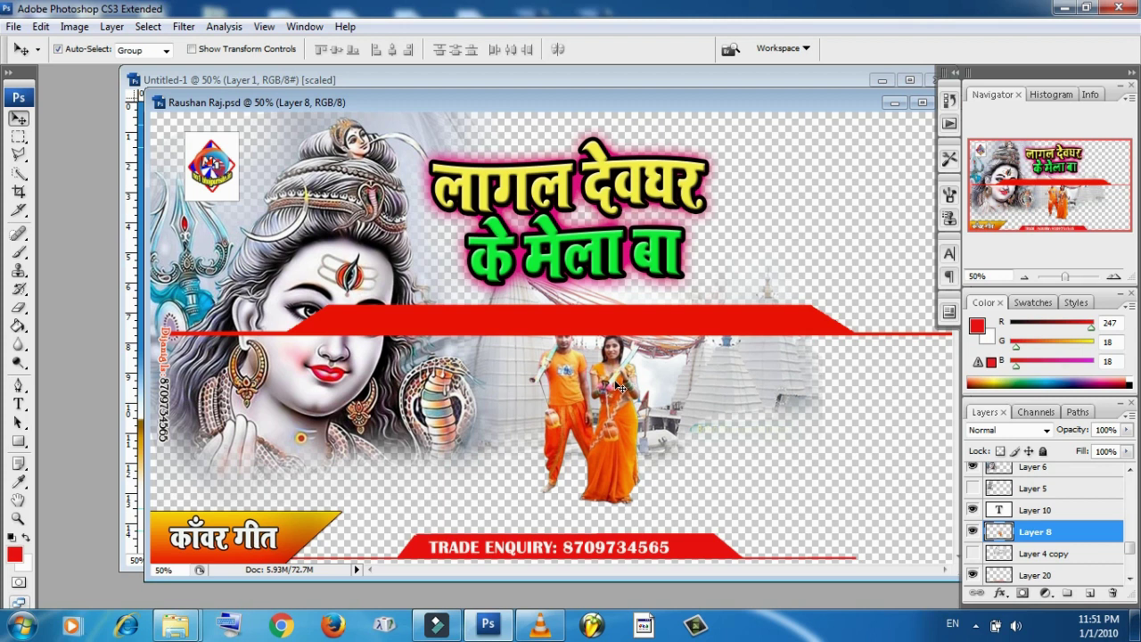
{"action": "left_click_drag", "start_coordinate": [621, 389], "coordinate": [639, 408]}
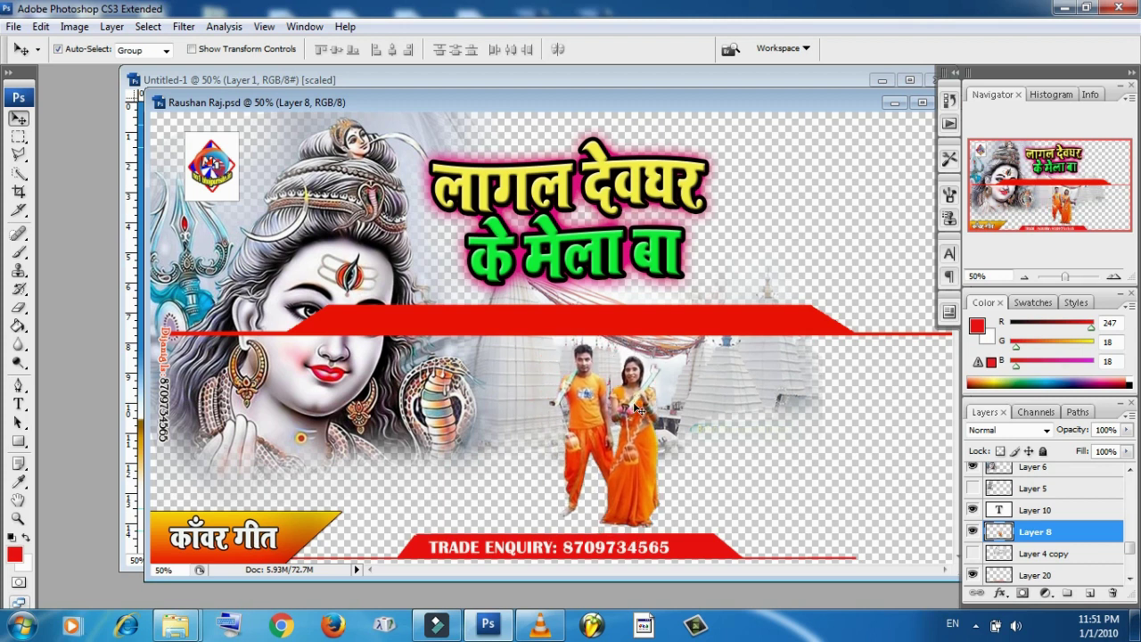